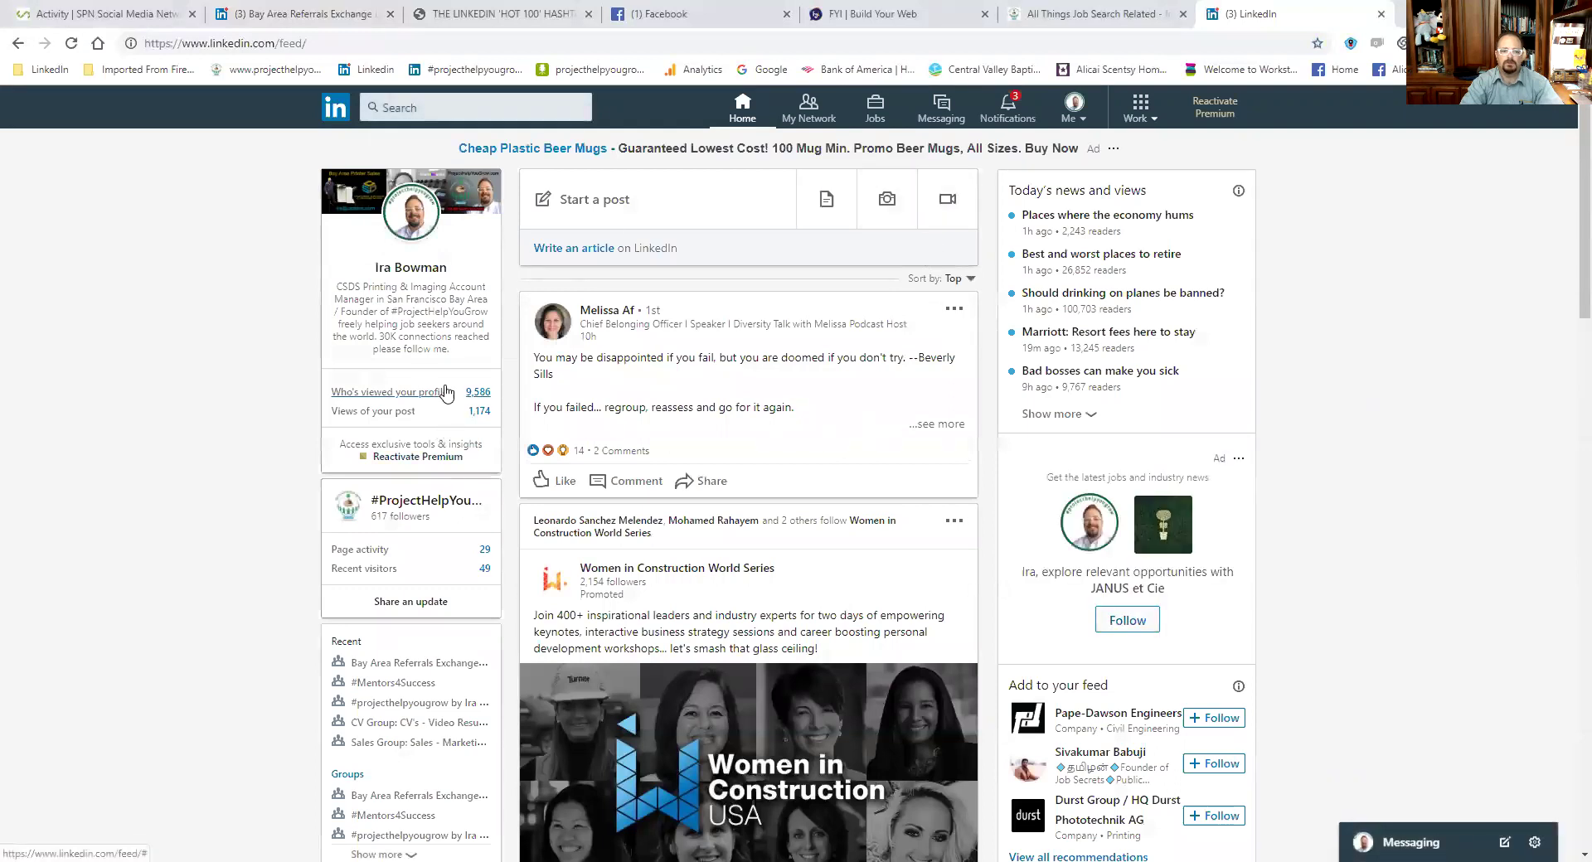
Step: Go to your own profile and open the list of people following you
click(1085, 114)
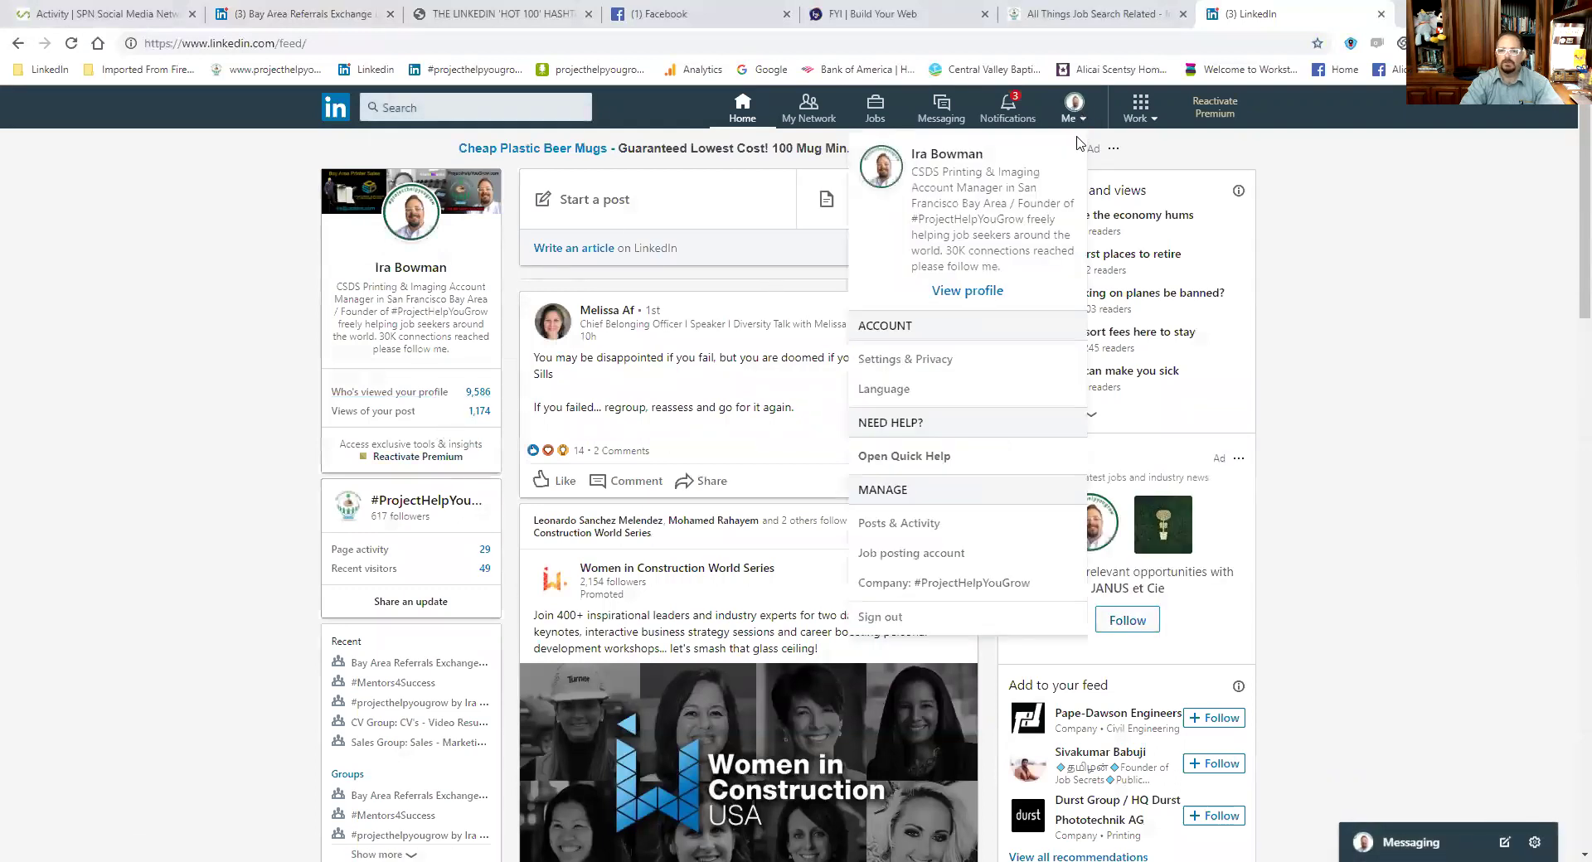
click(991, 289)
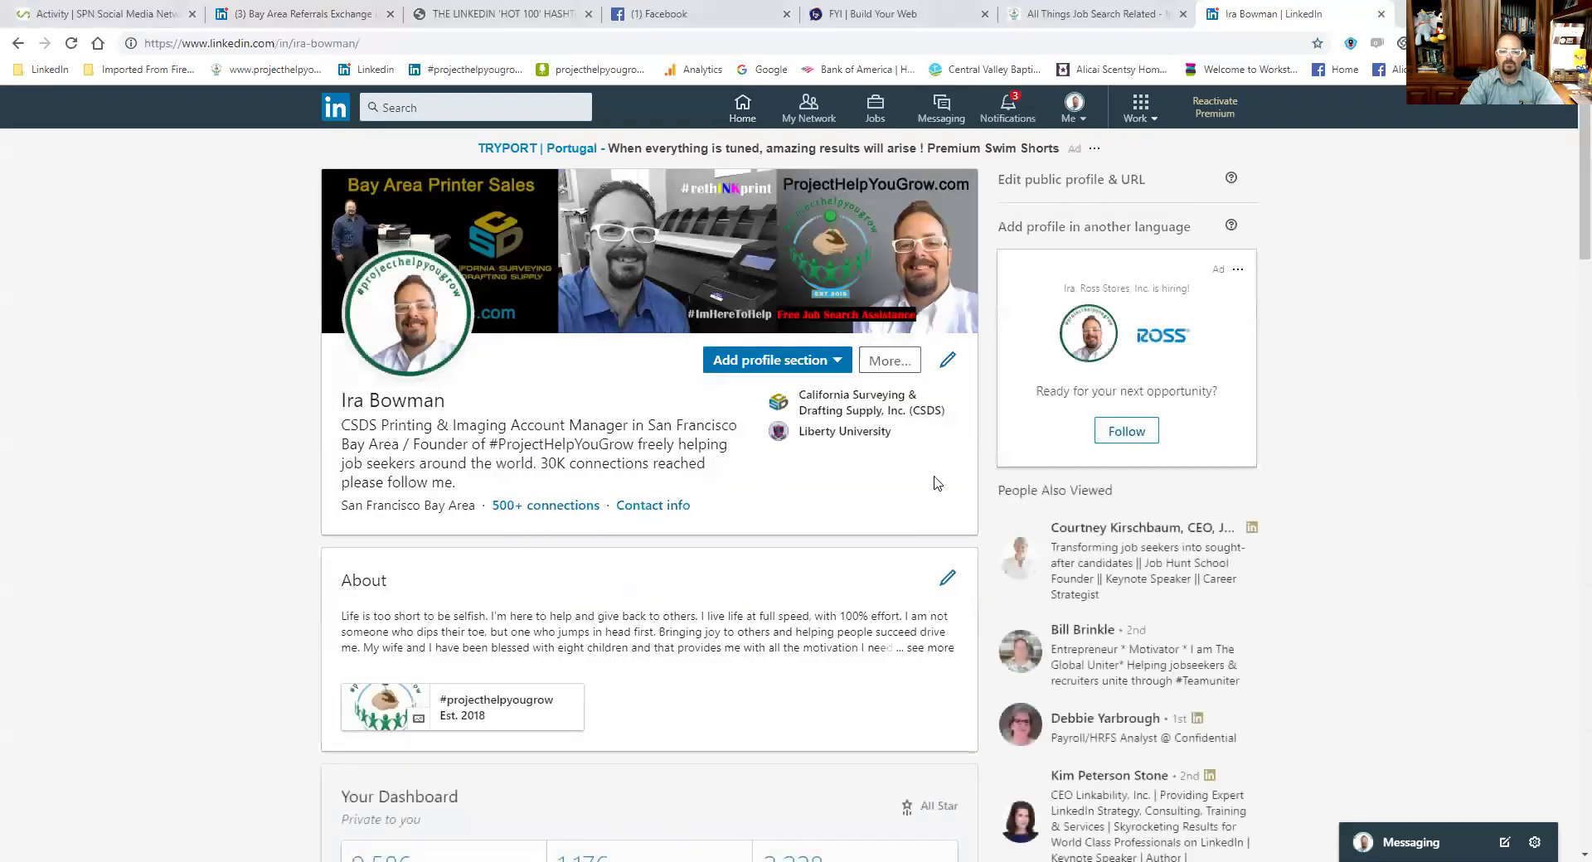
scroll(905, 475, down, 4)
scroll(810, 523, down, 1)
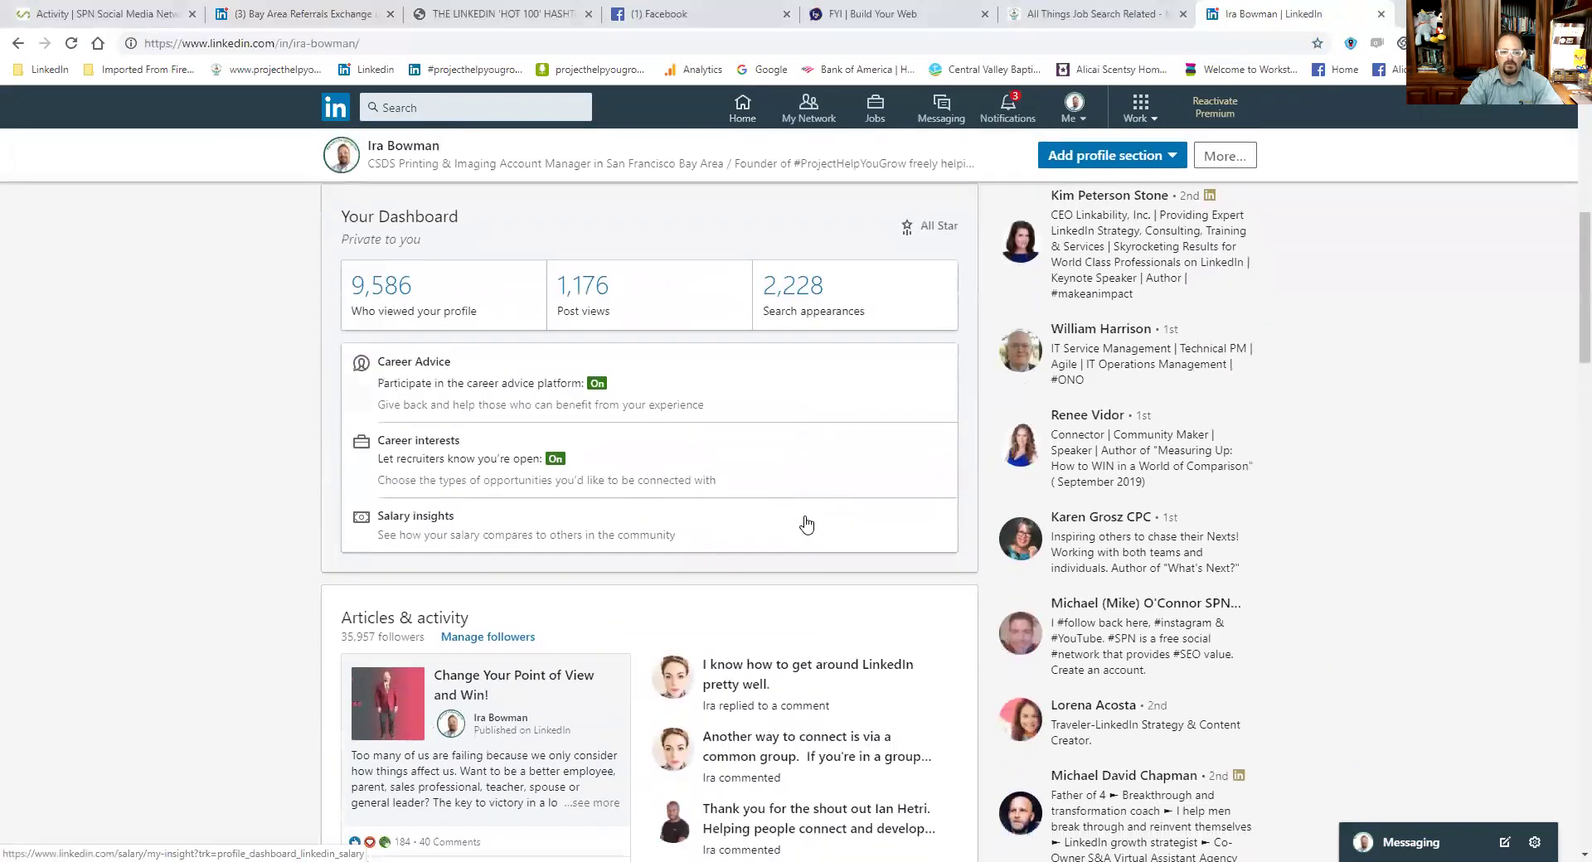
scroll(658, 580, down, 3)
click(489, 472)
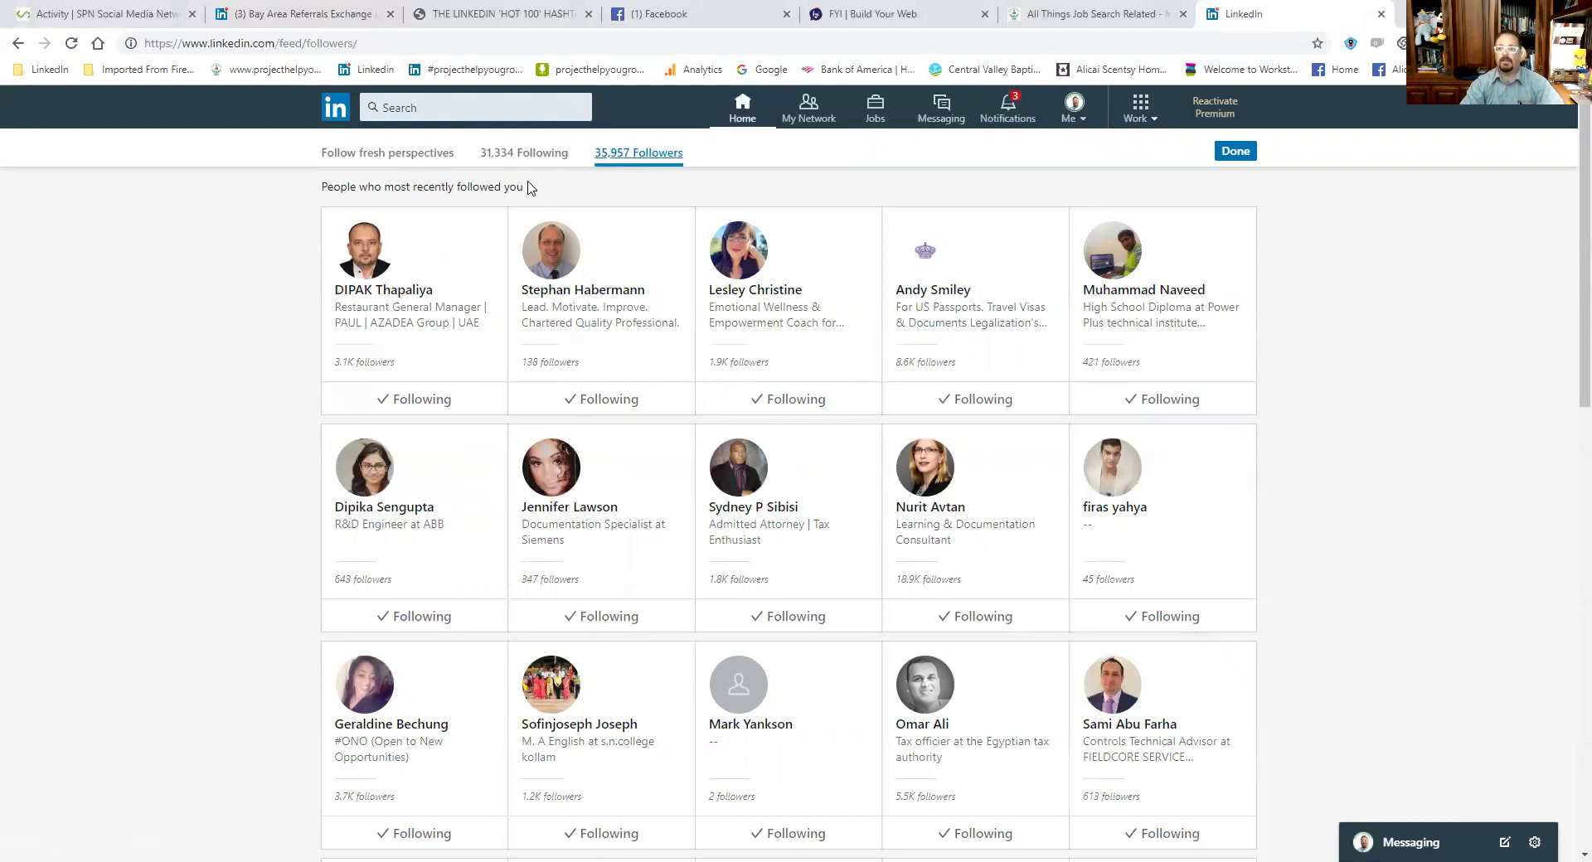
Step: Follow back the marketing manager and fashion society treasurer followers, then return to the feed
scroll(829, 452, down, 2)
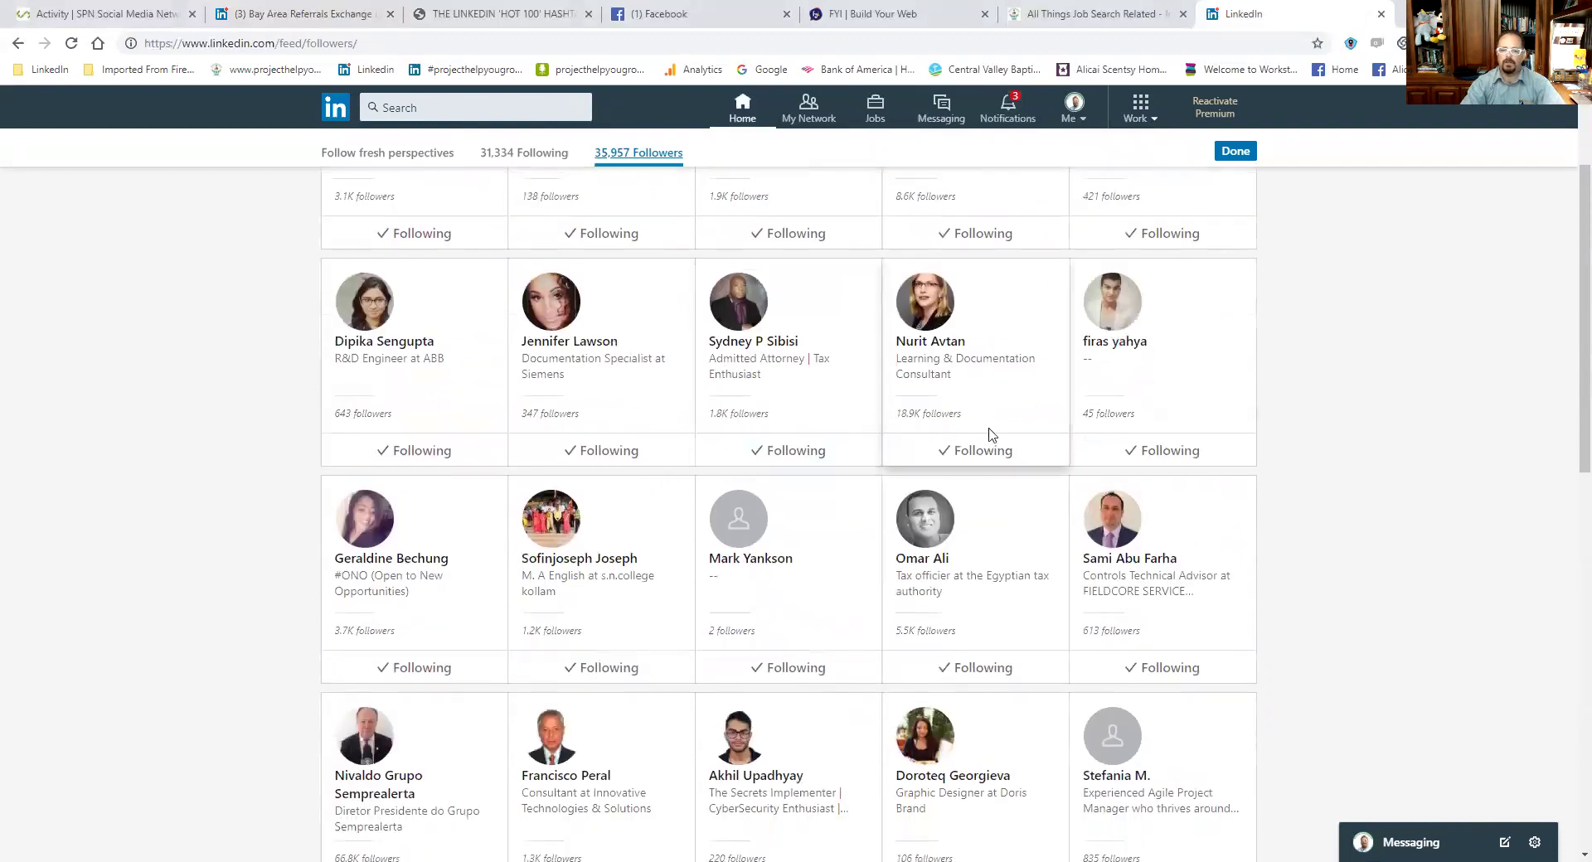
scroll(1335, 353, up, 2)
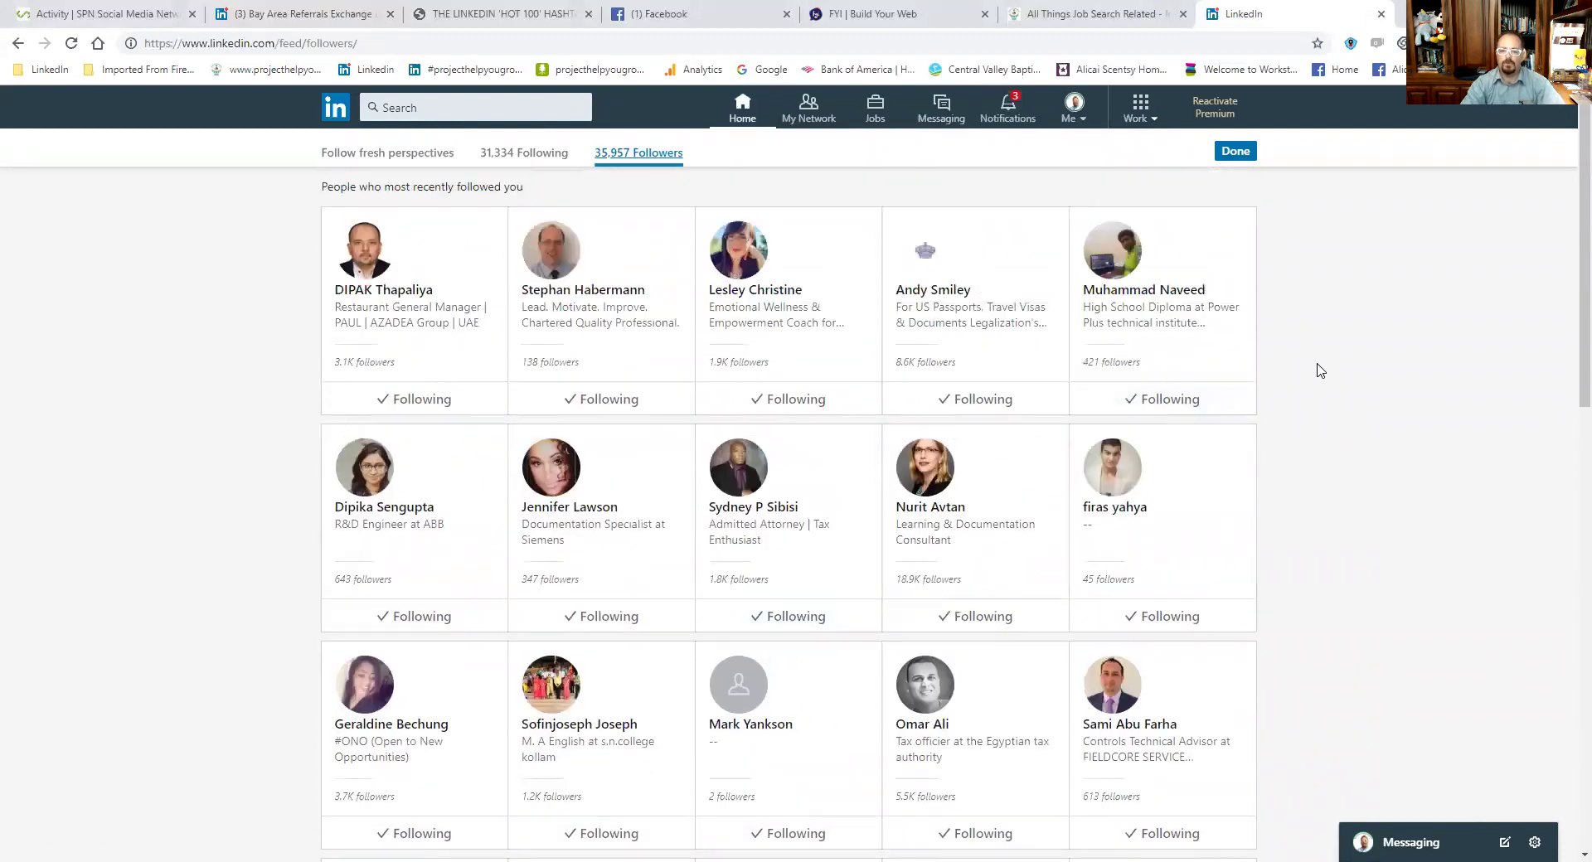
scroll(1244, 489, down, 6)
scroll(1235, 477, down, 5)
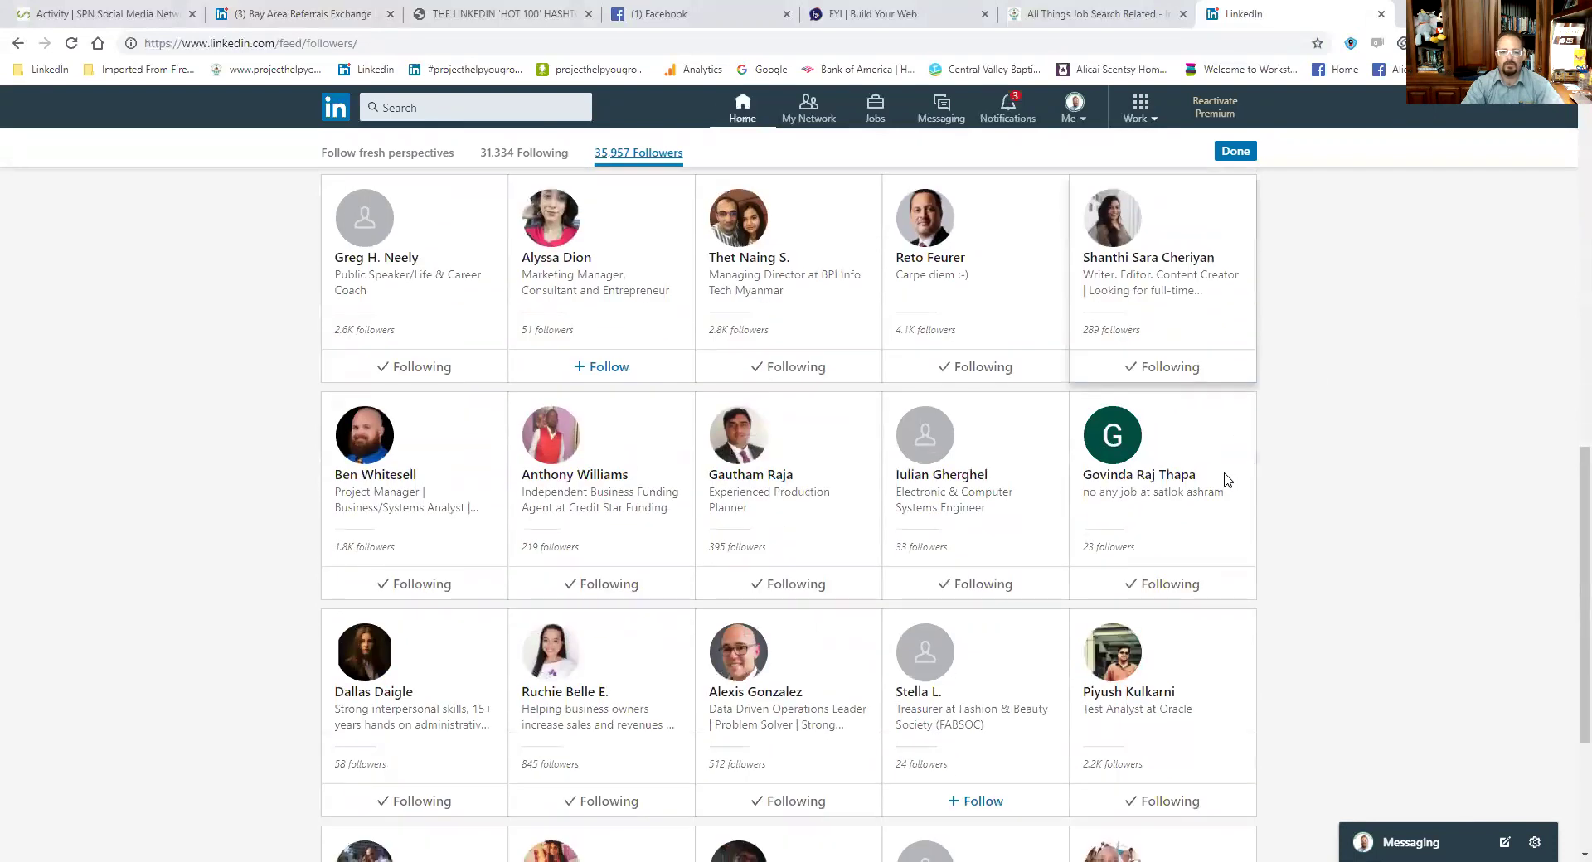
scroll(1082, 437, up, 3)
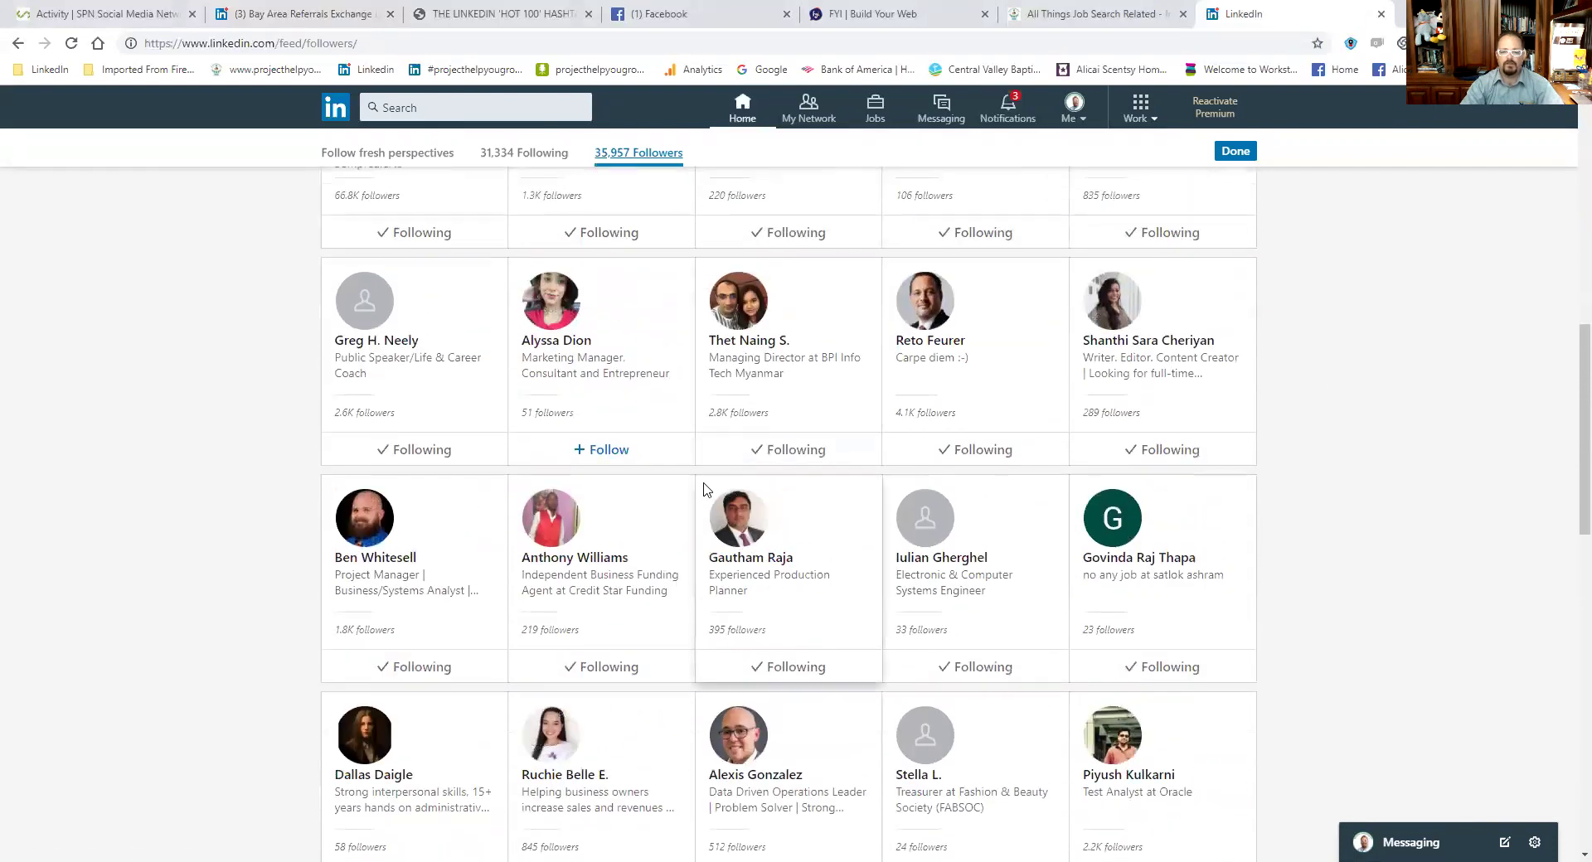
click(612, 452)
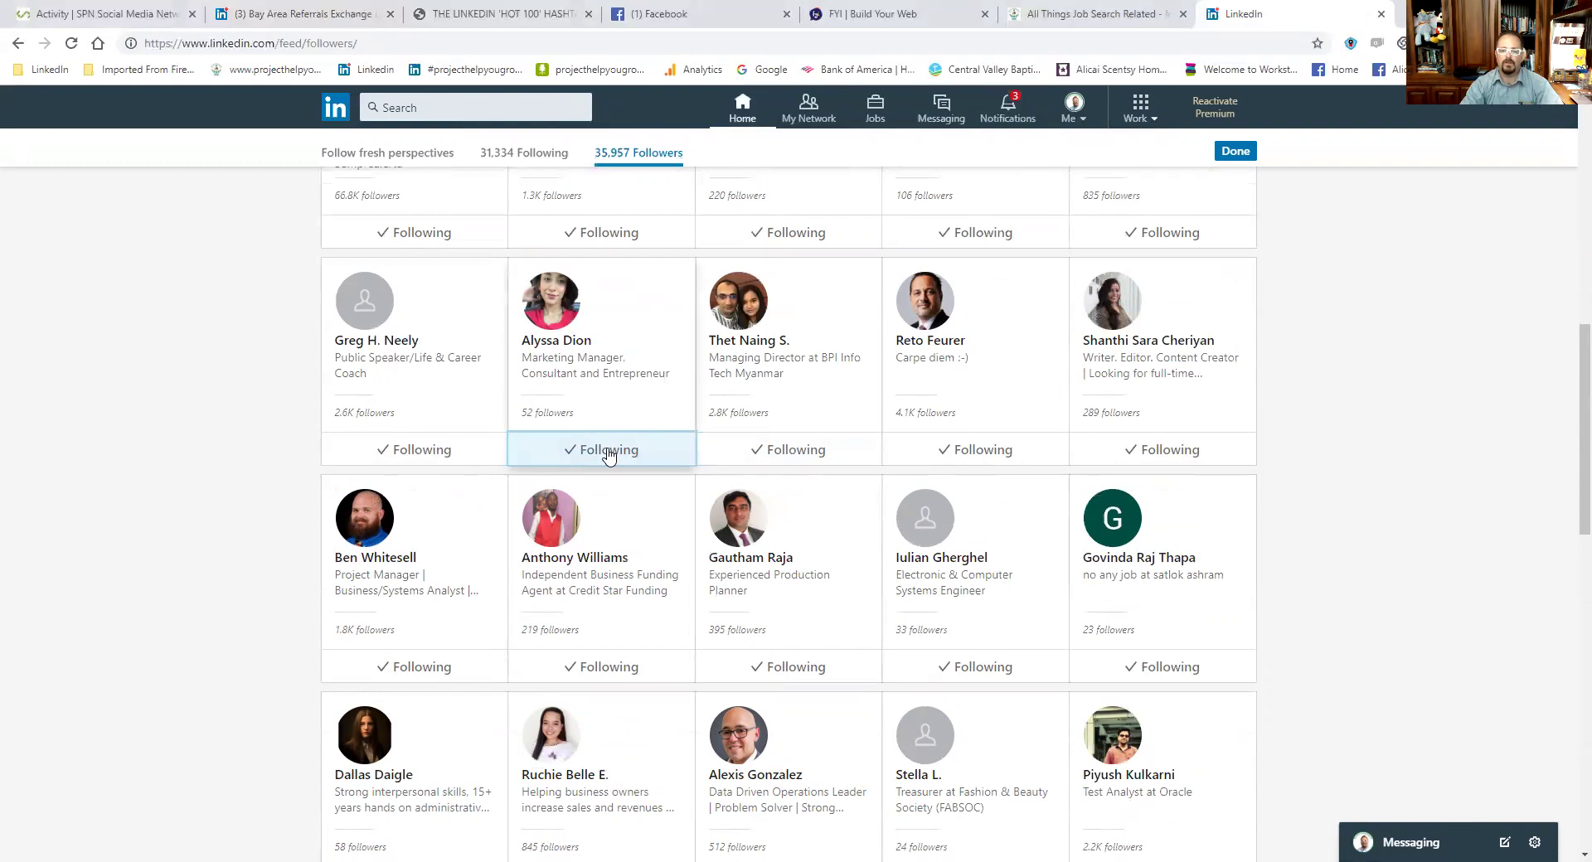
scroll(746, 490, down, 2)
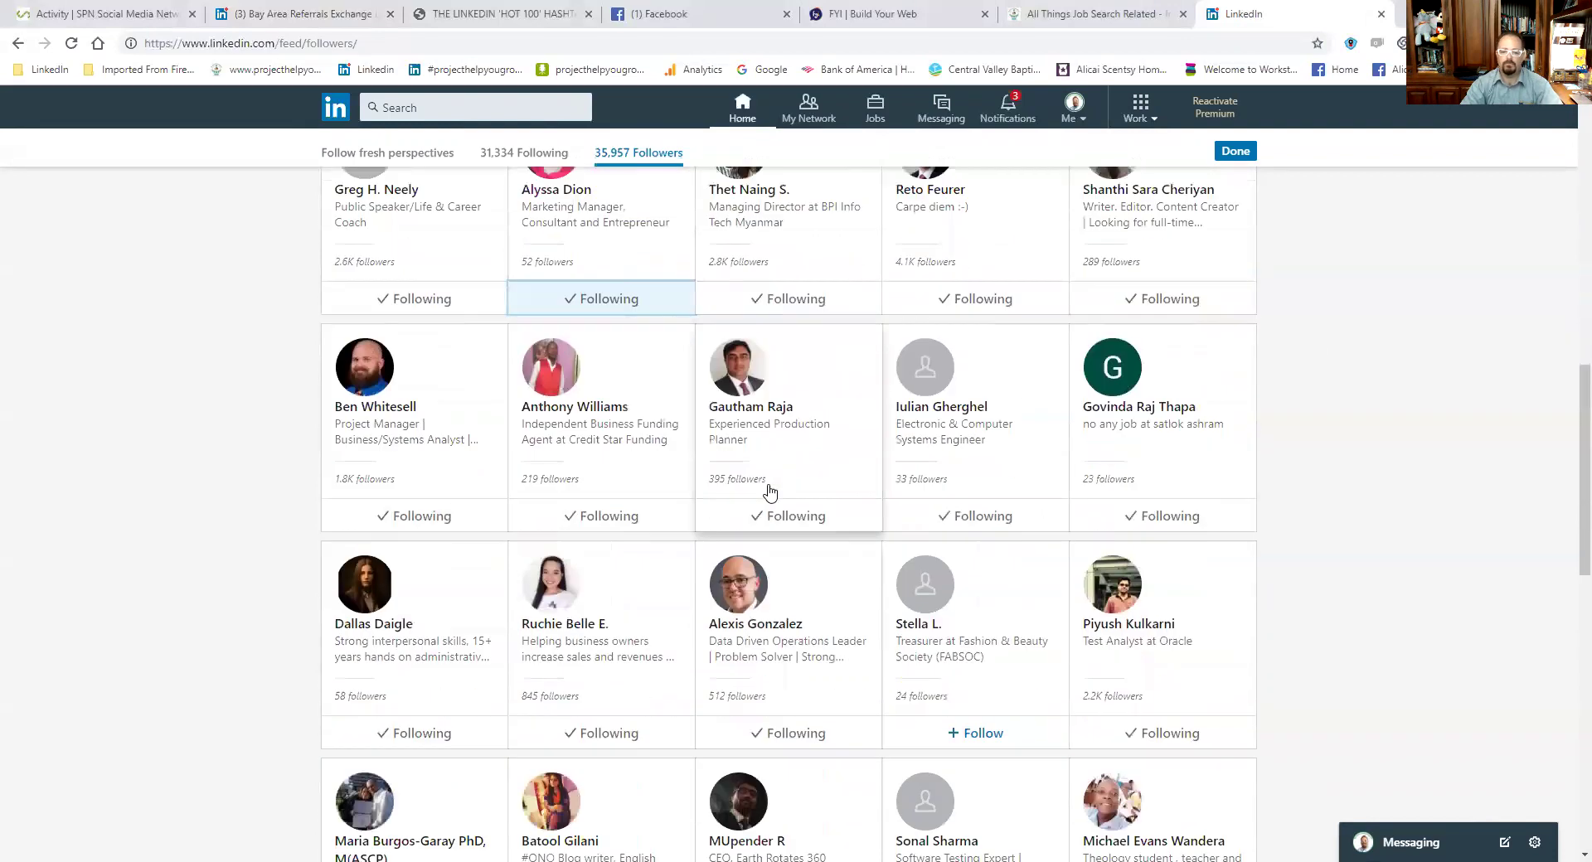
scroll(768, 492, down, 2)
click(991, 552)
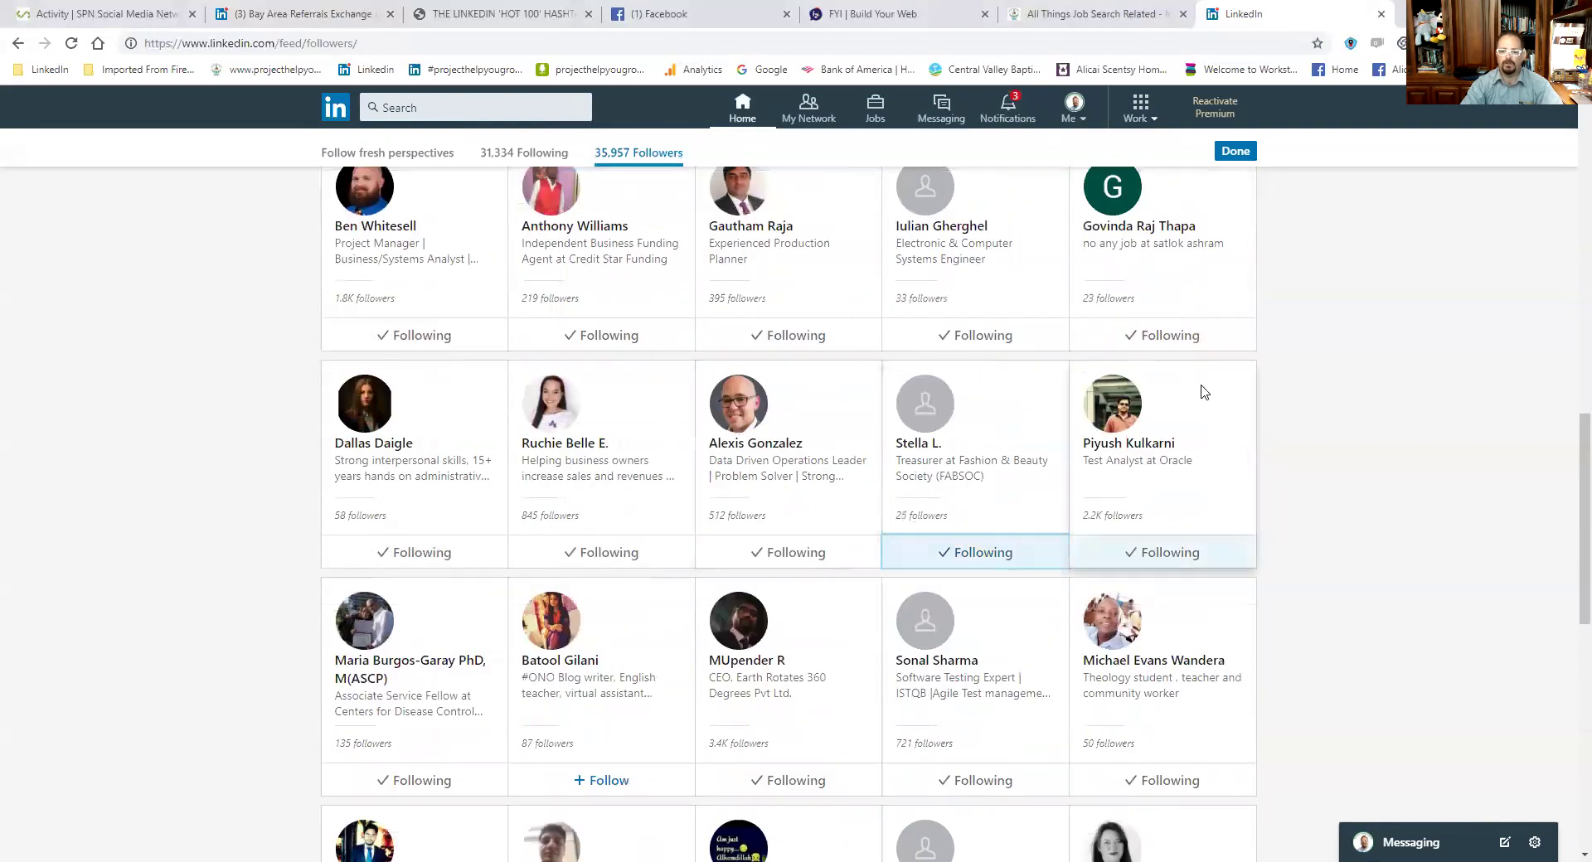
click(1235, 151)
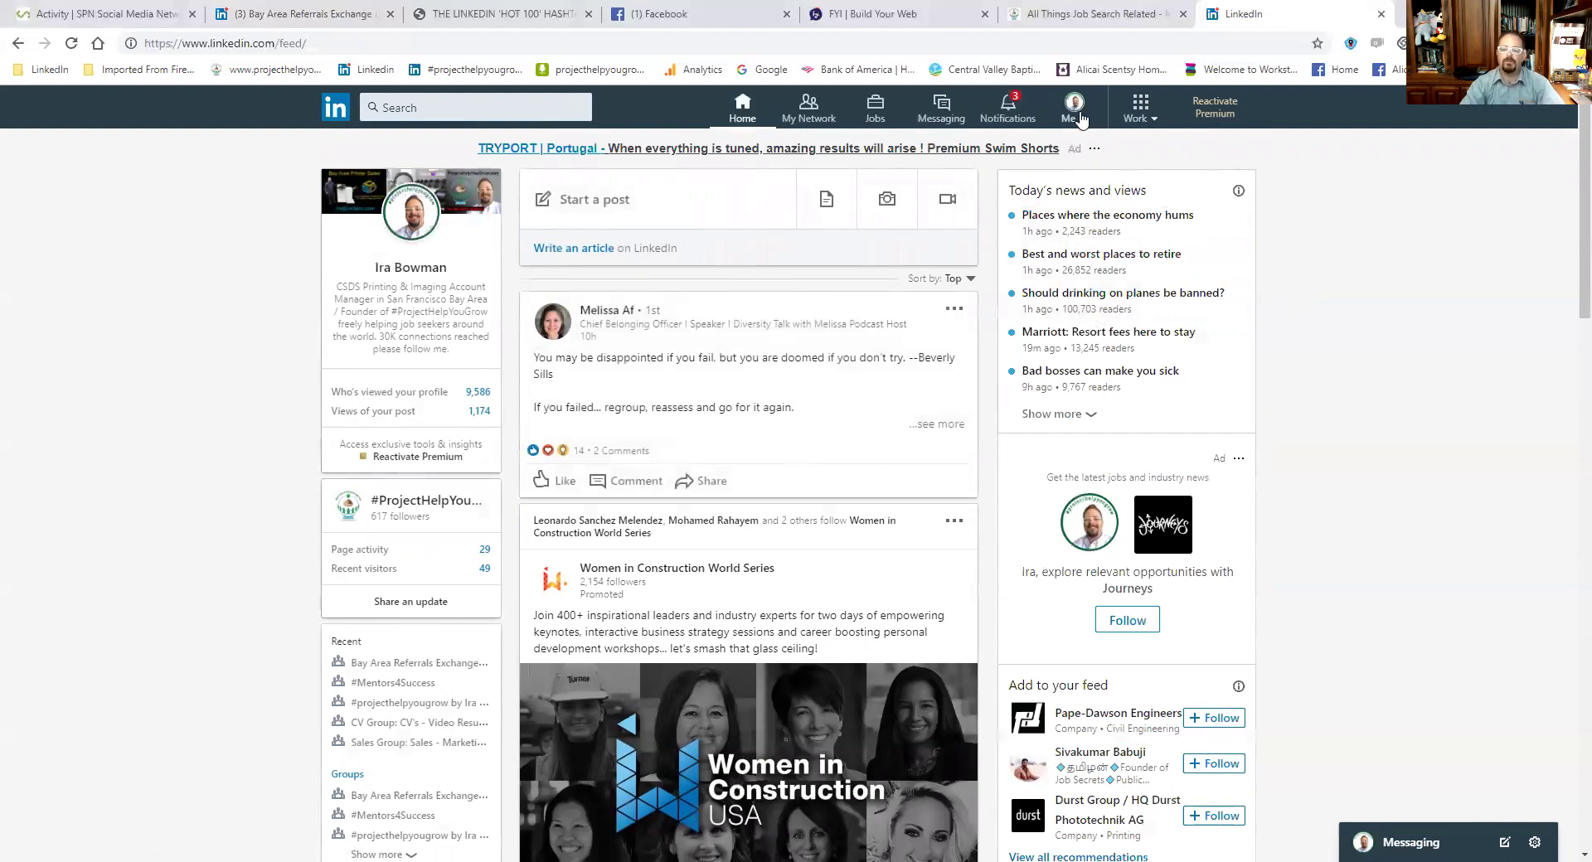
Step: View the Bay Area Referrals Exchange's 79 members, then open the #projecthelpyougrow group
click(306, 14)
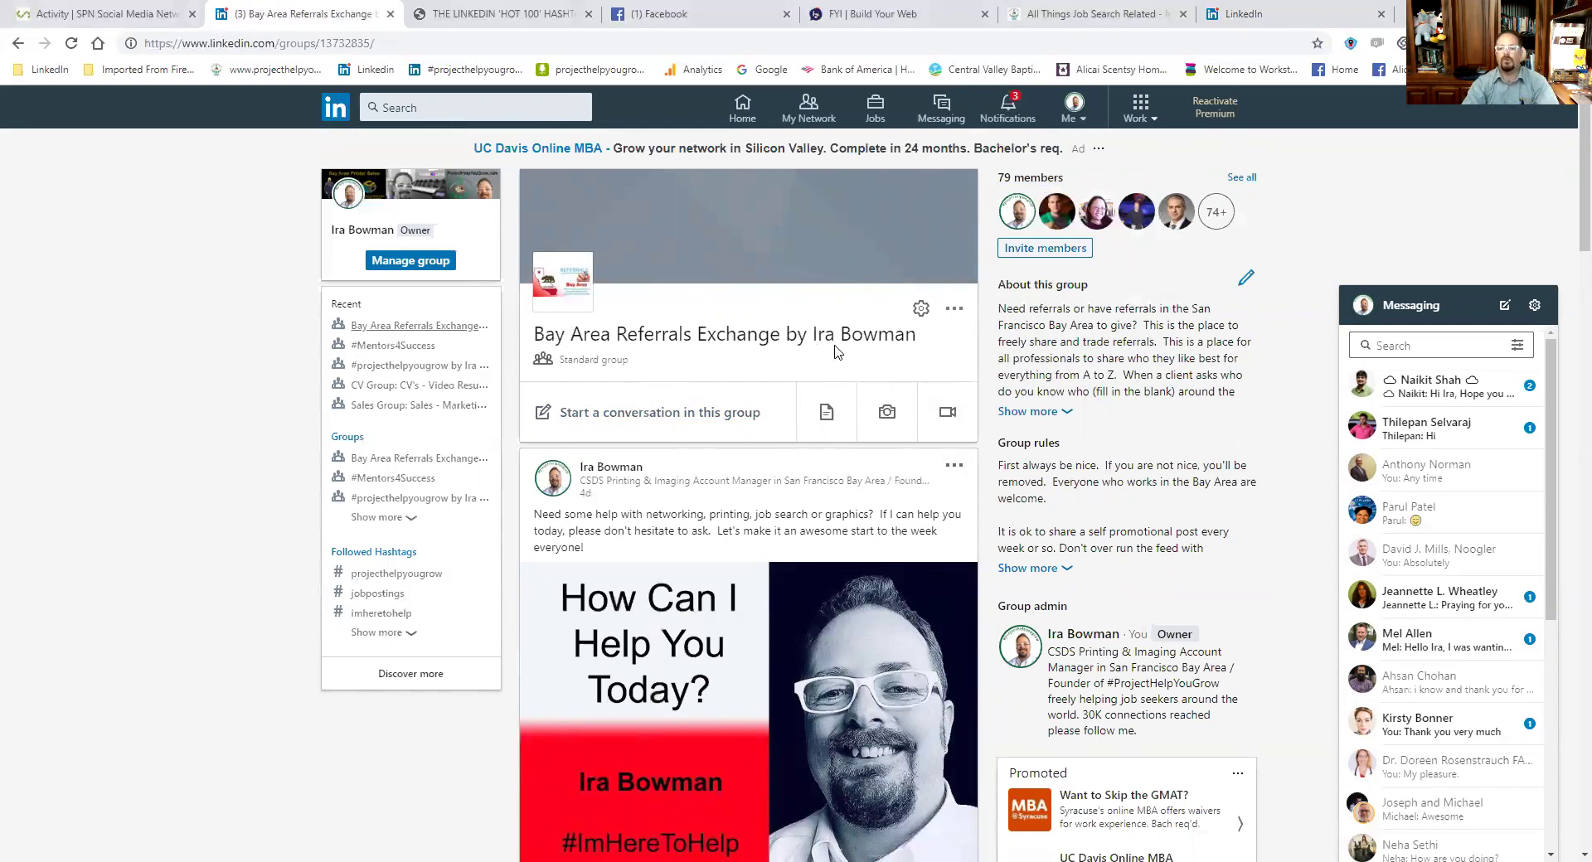
click(1032, 179)
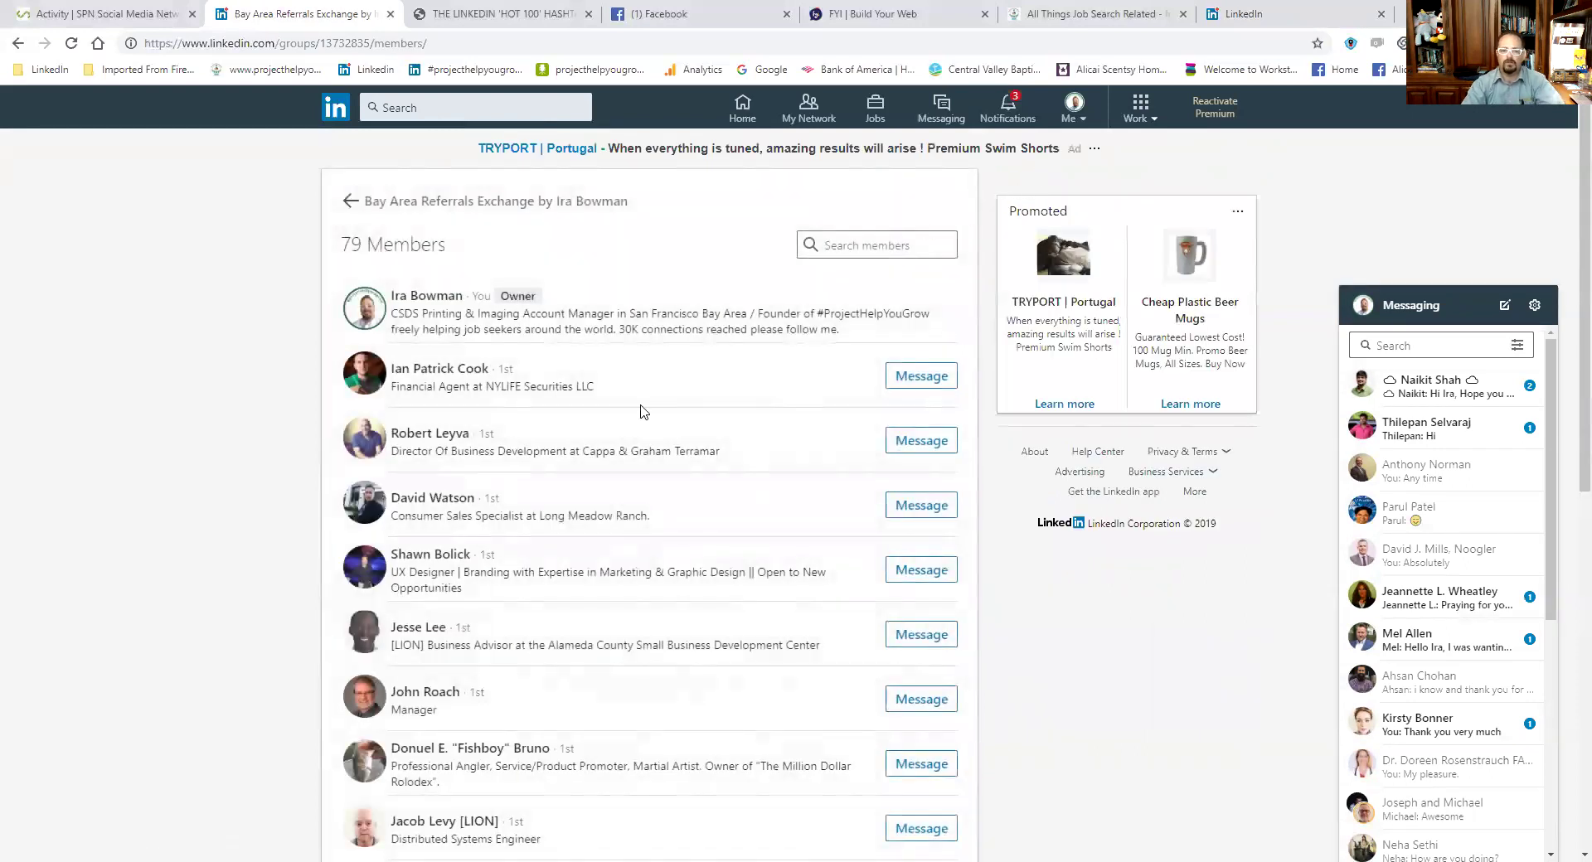
click(348, 208)
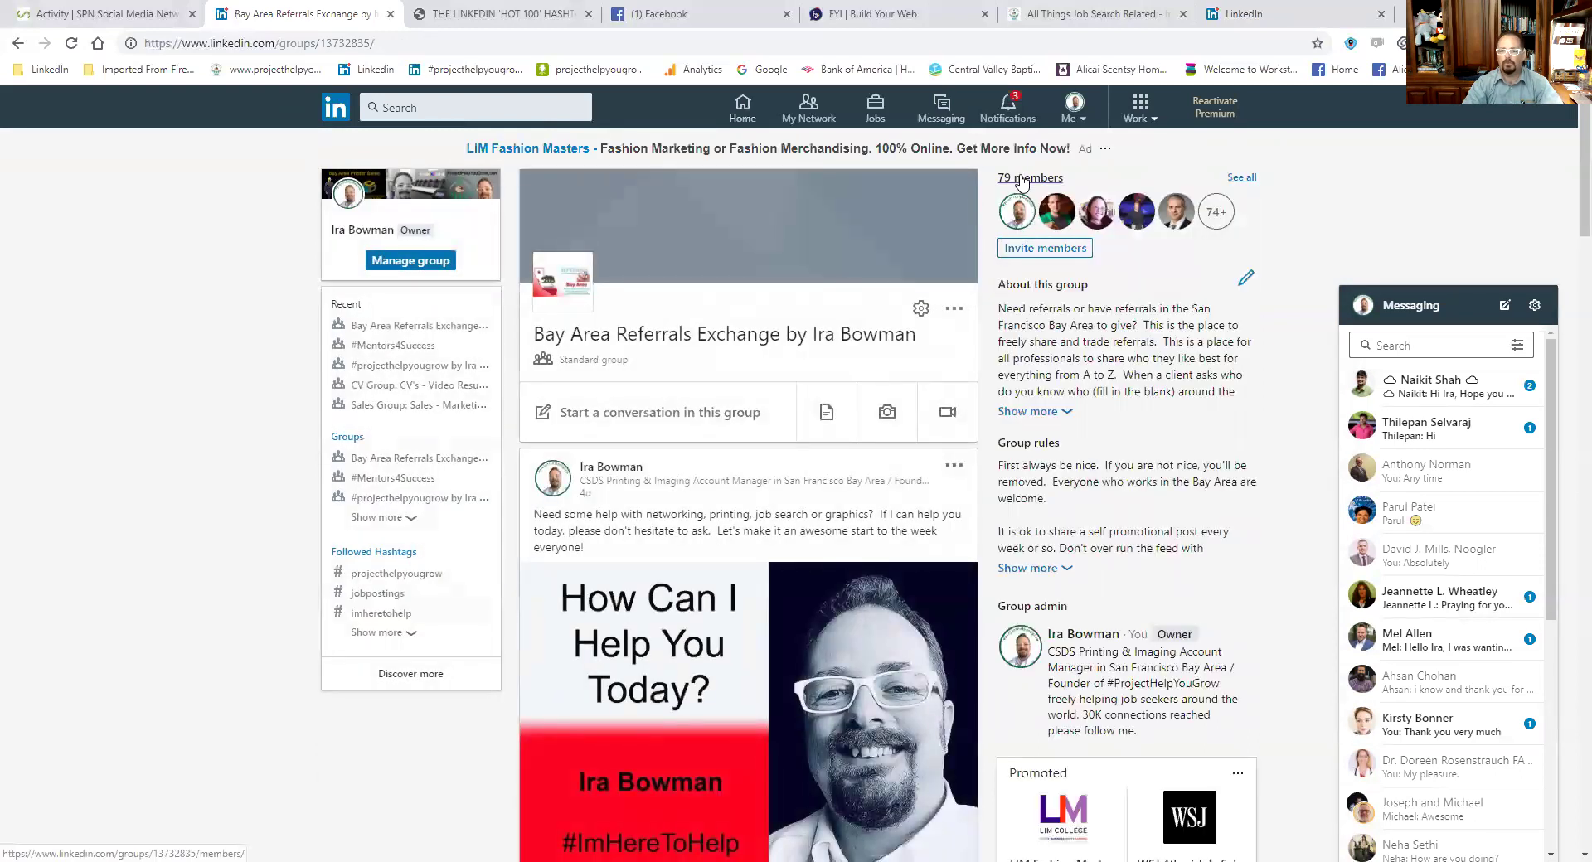
click(377, 374)
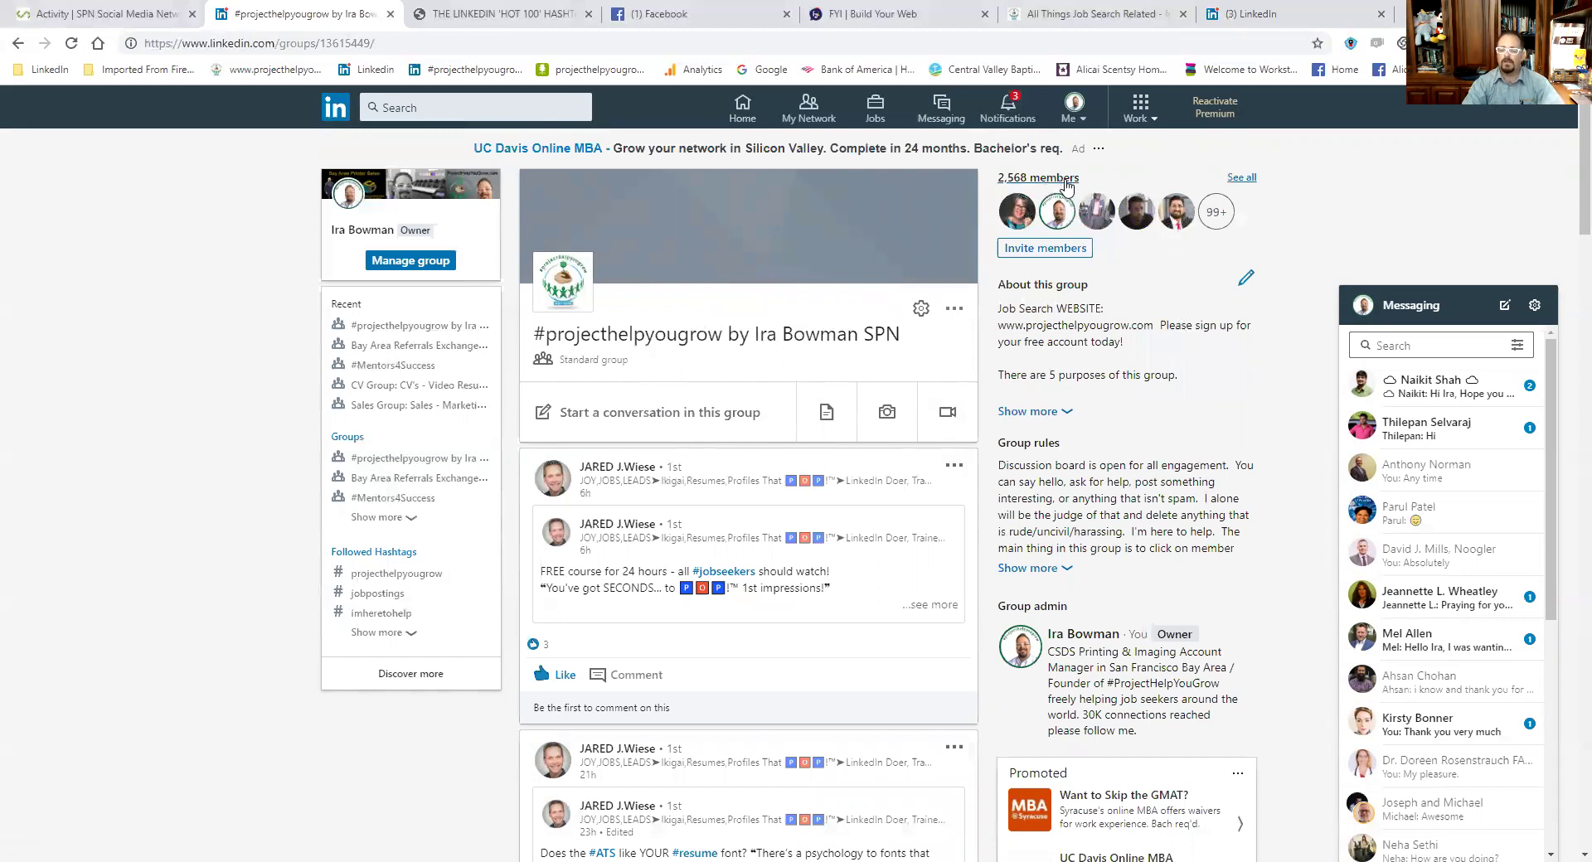
Step: Browse the #projecthelpyougrow list of 2,568 members, then go back to Bay Area Referrals Exchange
click(1107, 205)
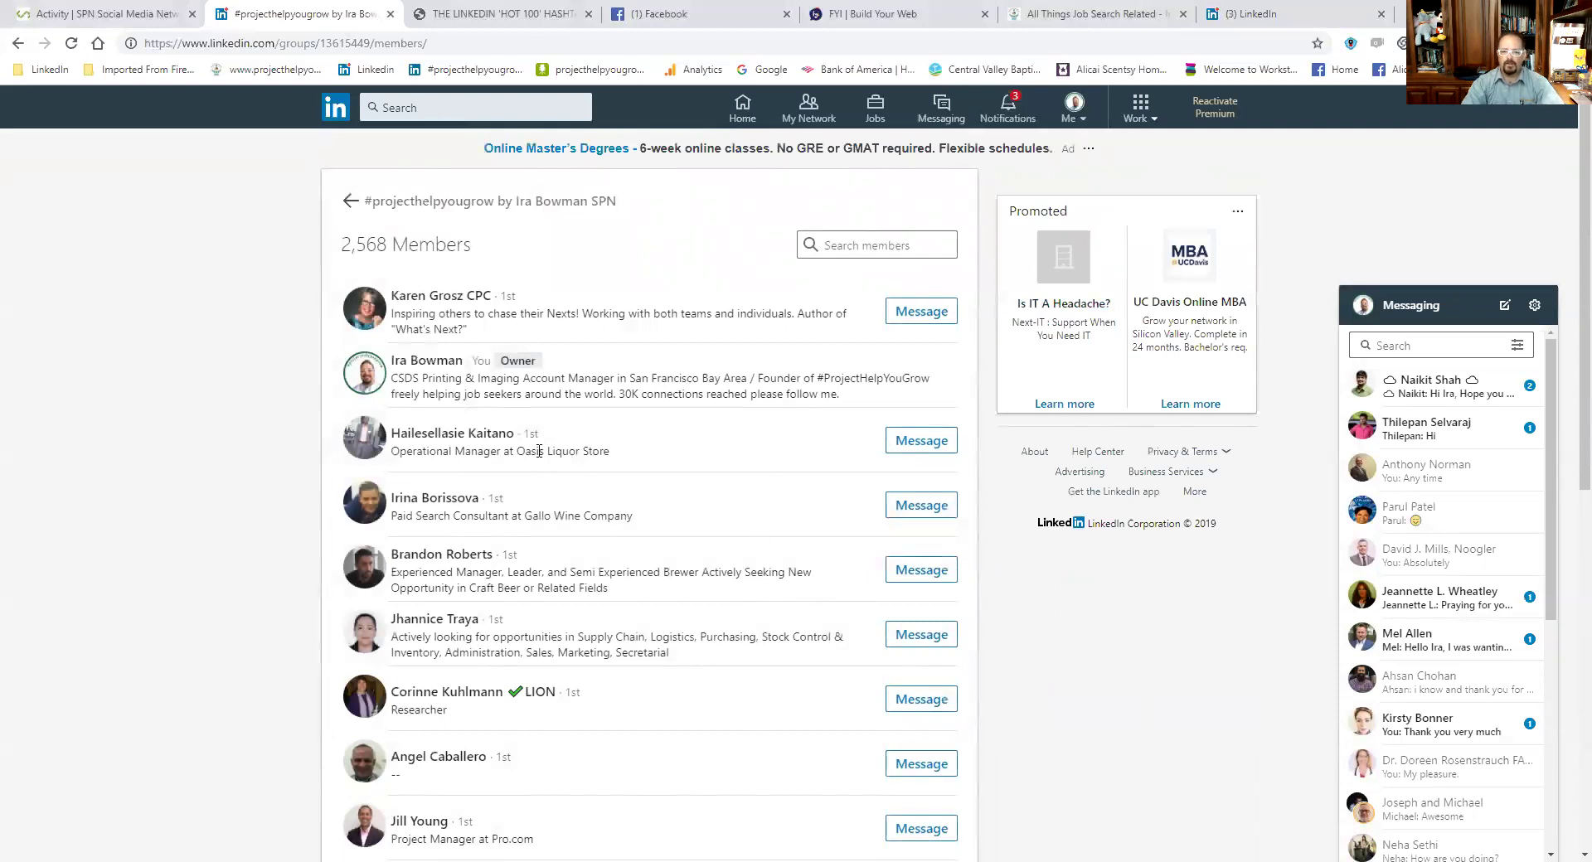
scroll(791, 606, down, 3)
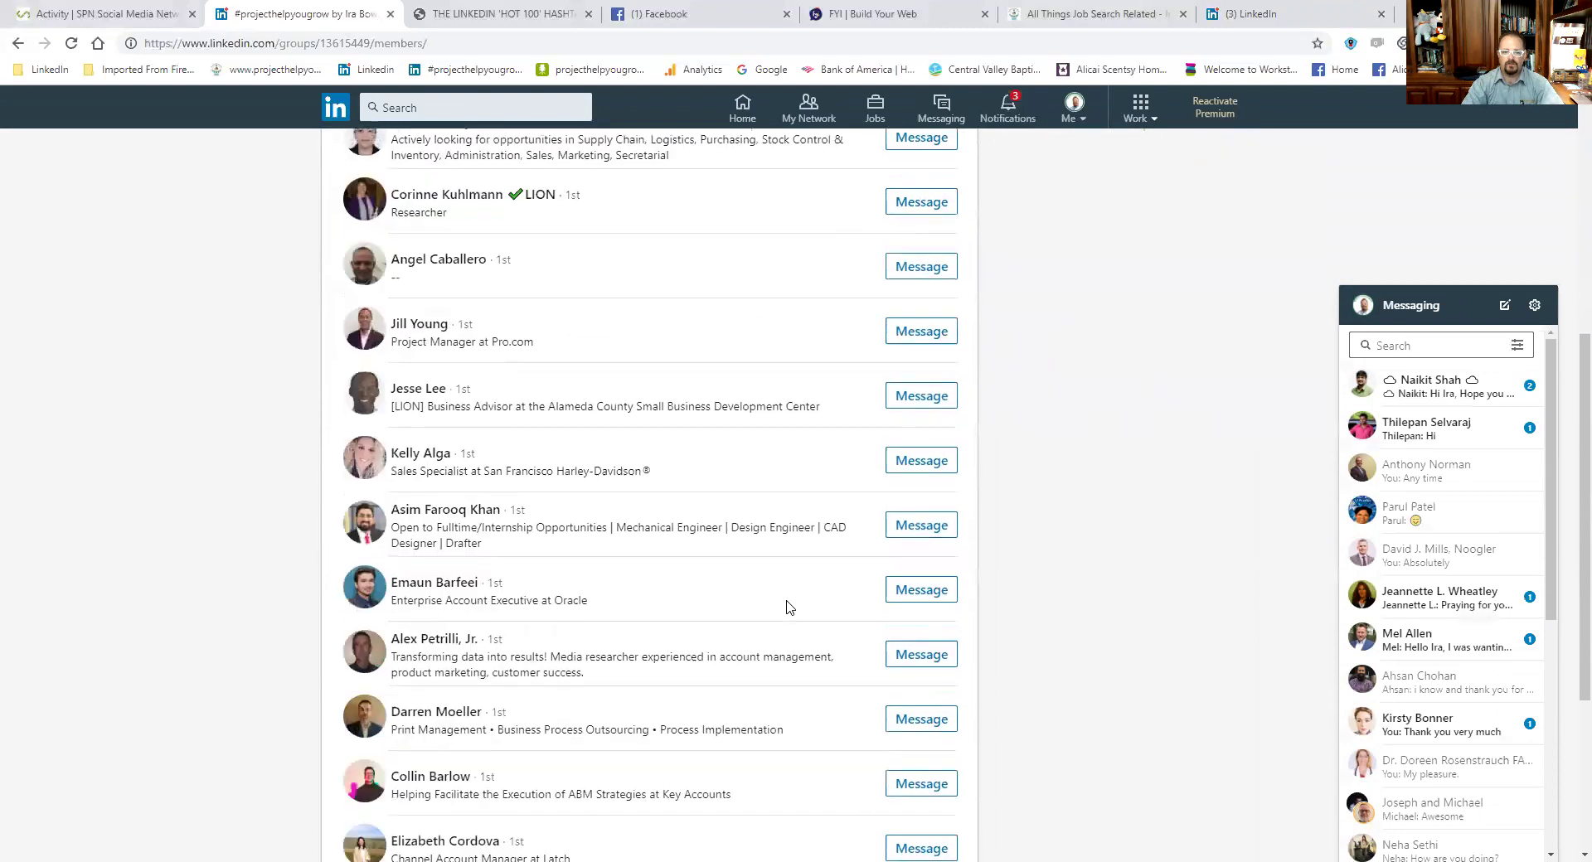
scroll(790, 608, down, 9)
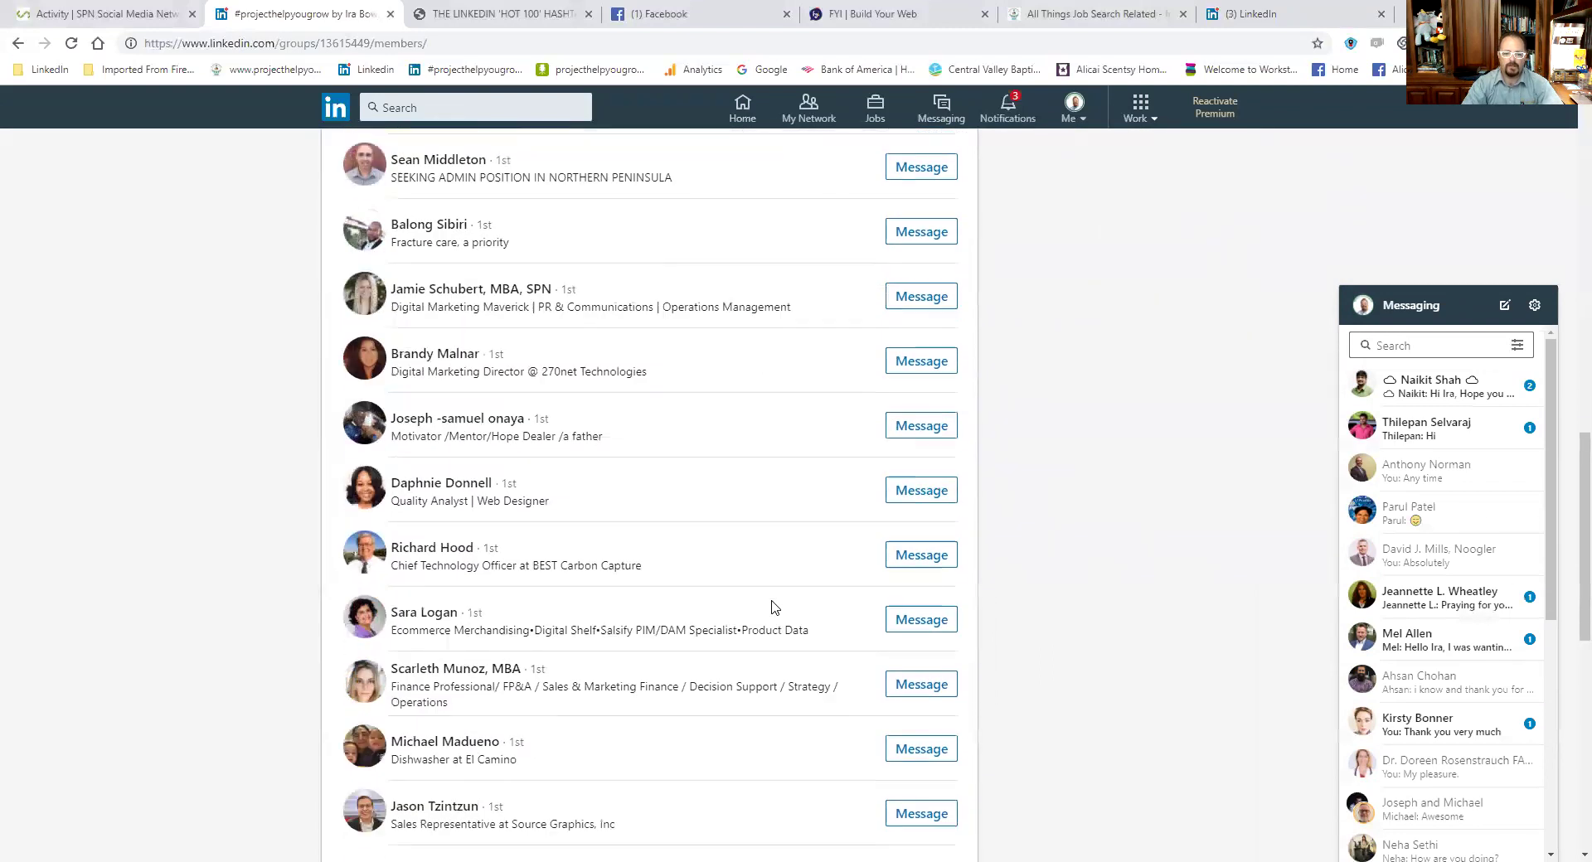
scroll(771, 608, down, 7)
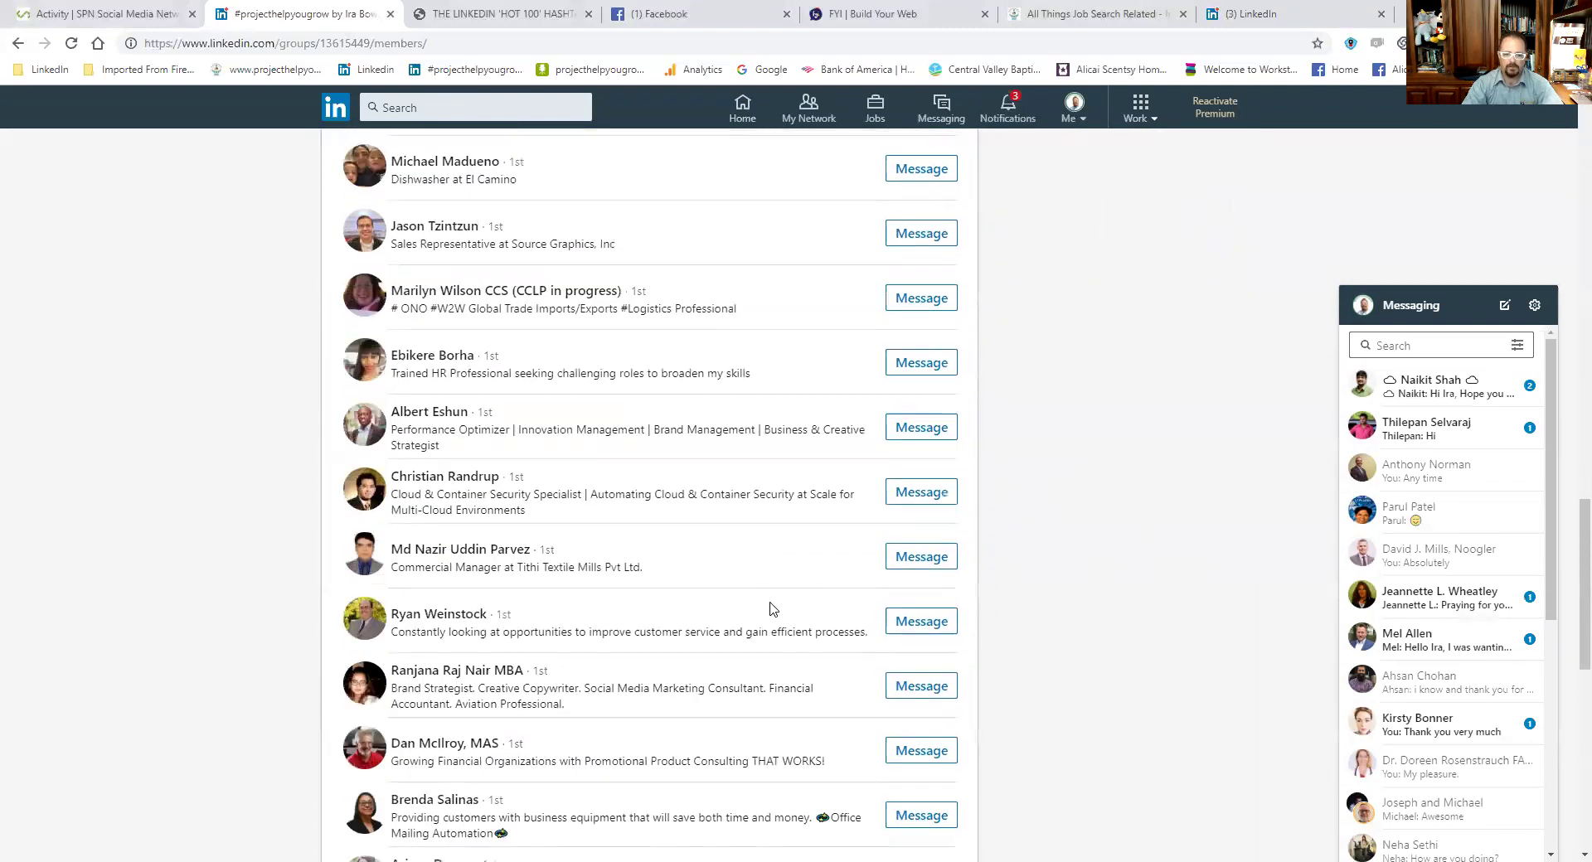
scroll(772, 609, down, 9)
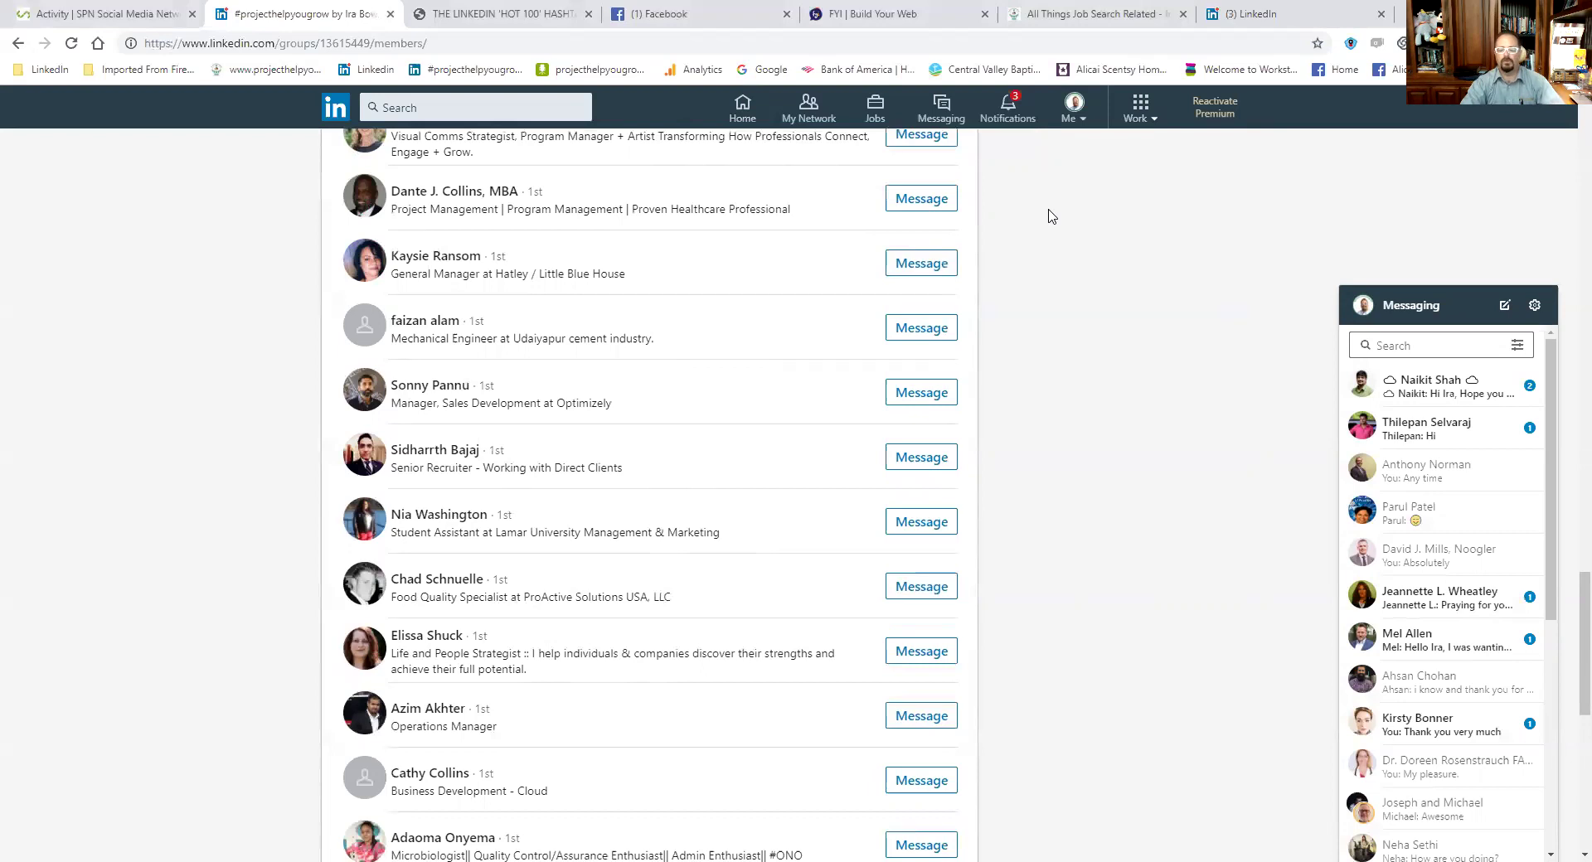
scroll(1052, 202, up, 2)
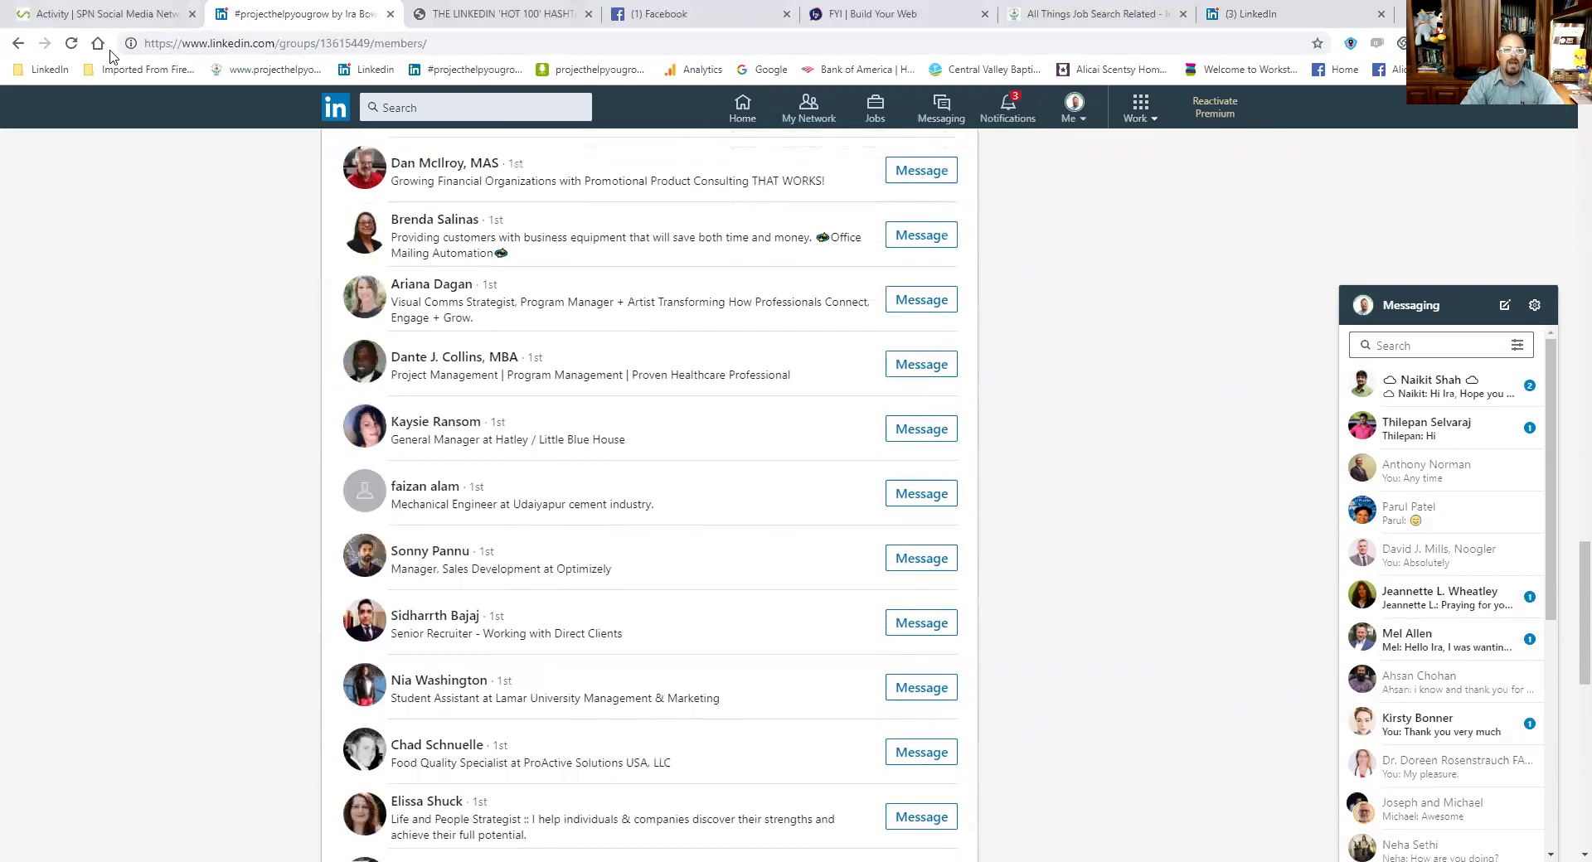
click(20, 47)
click(20, 46)
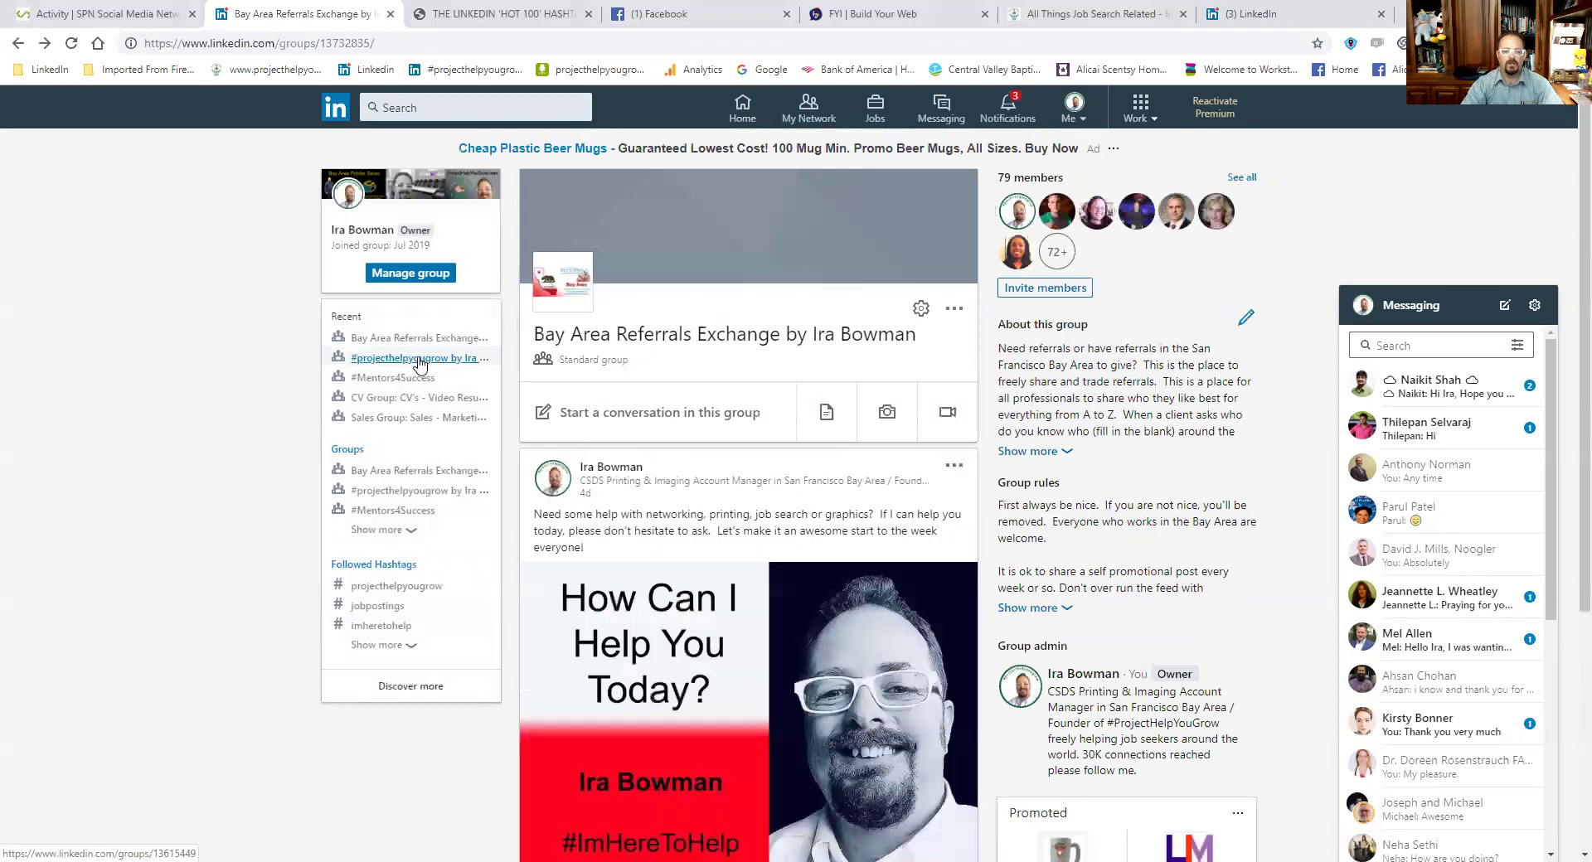
Step: Open #Mentors4Success and scroll its 88-member list down to the 2nd-degree members
click(466, 375)
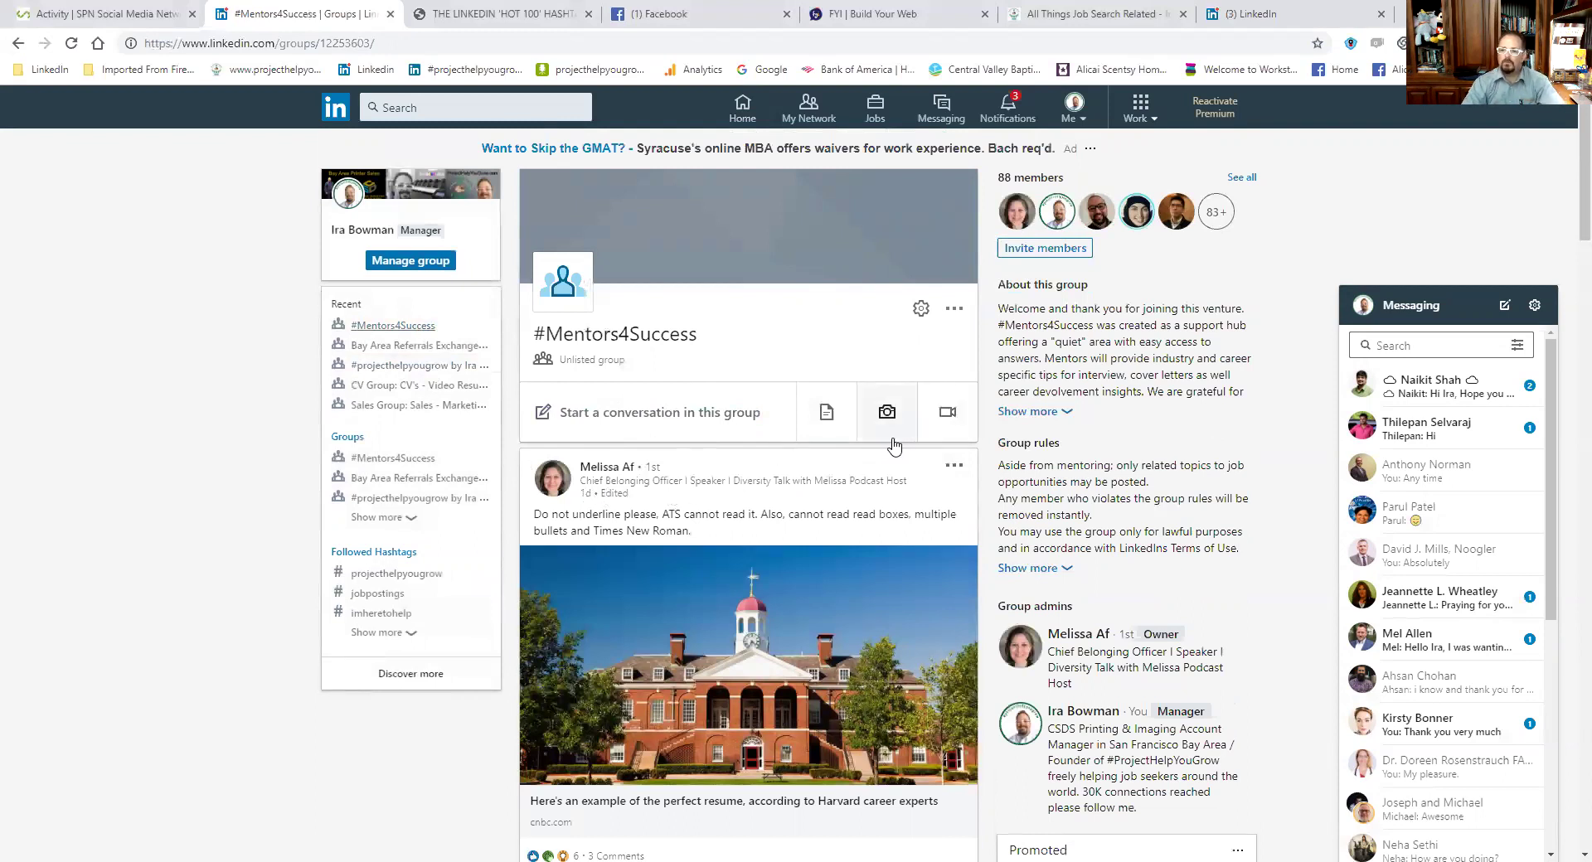
click(1040, 181)
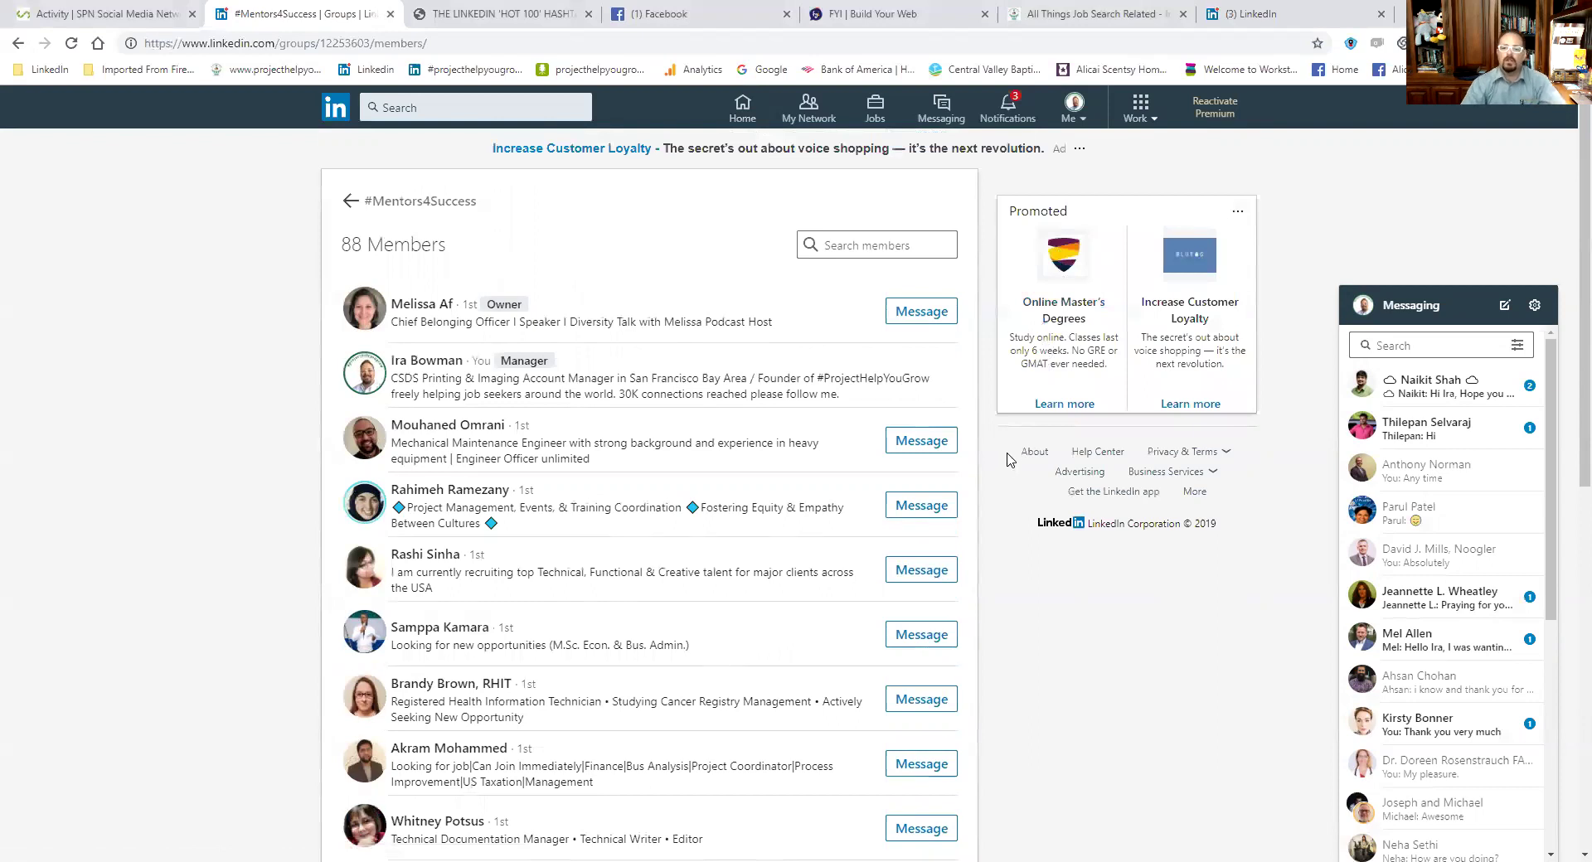
scroll(763, 547, down, 3)
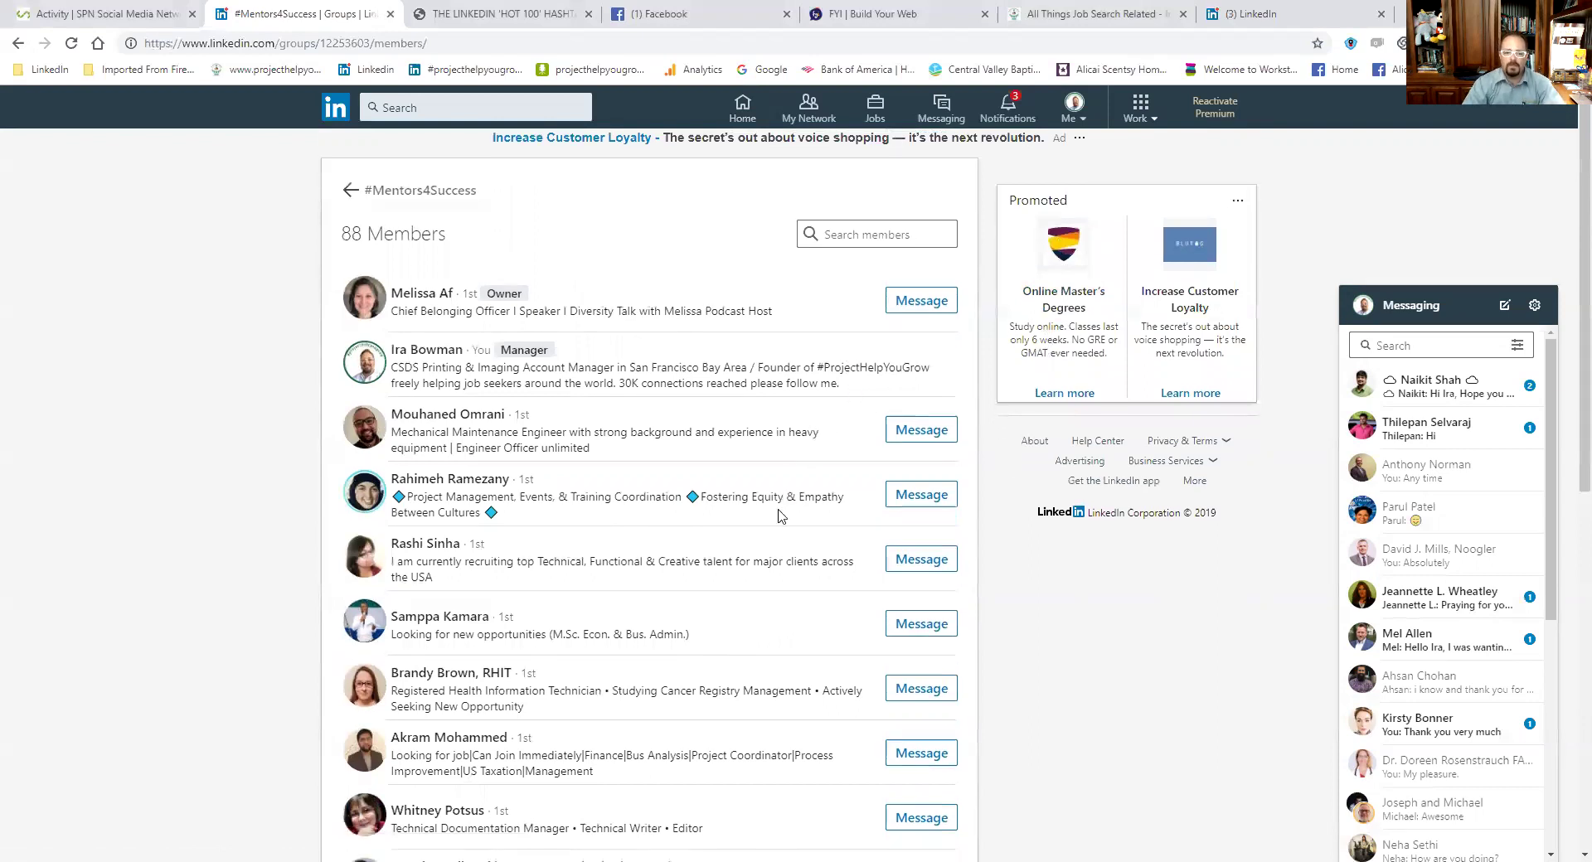
scroll(750, 541, down, 12)
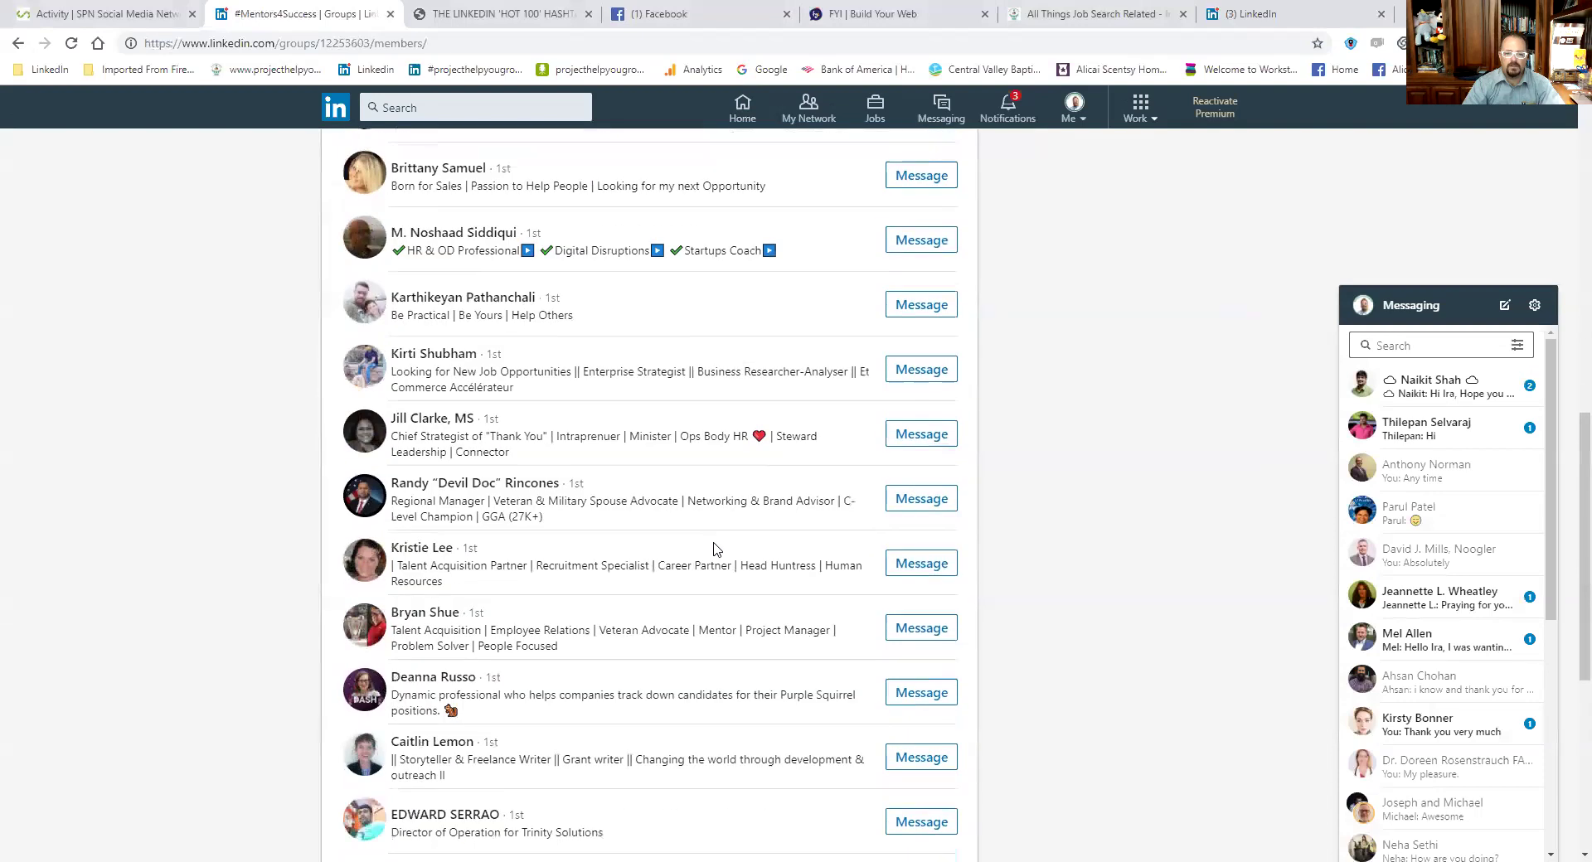
scroll(710, 547, down, 10)
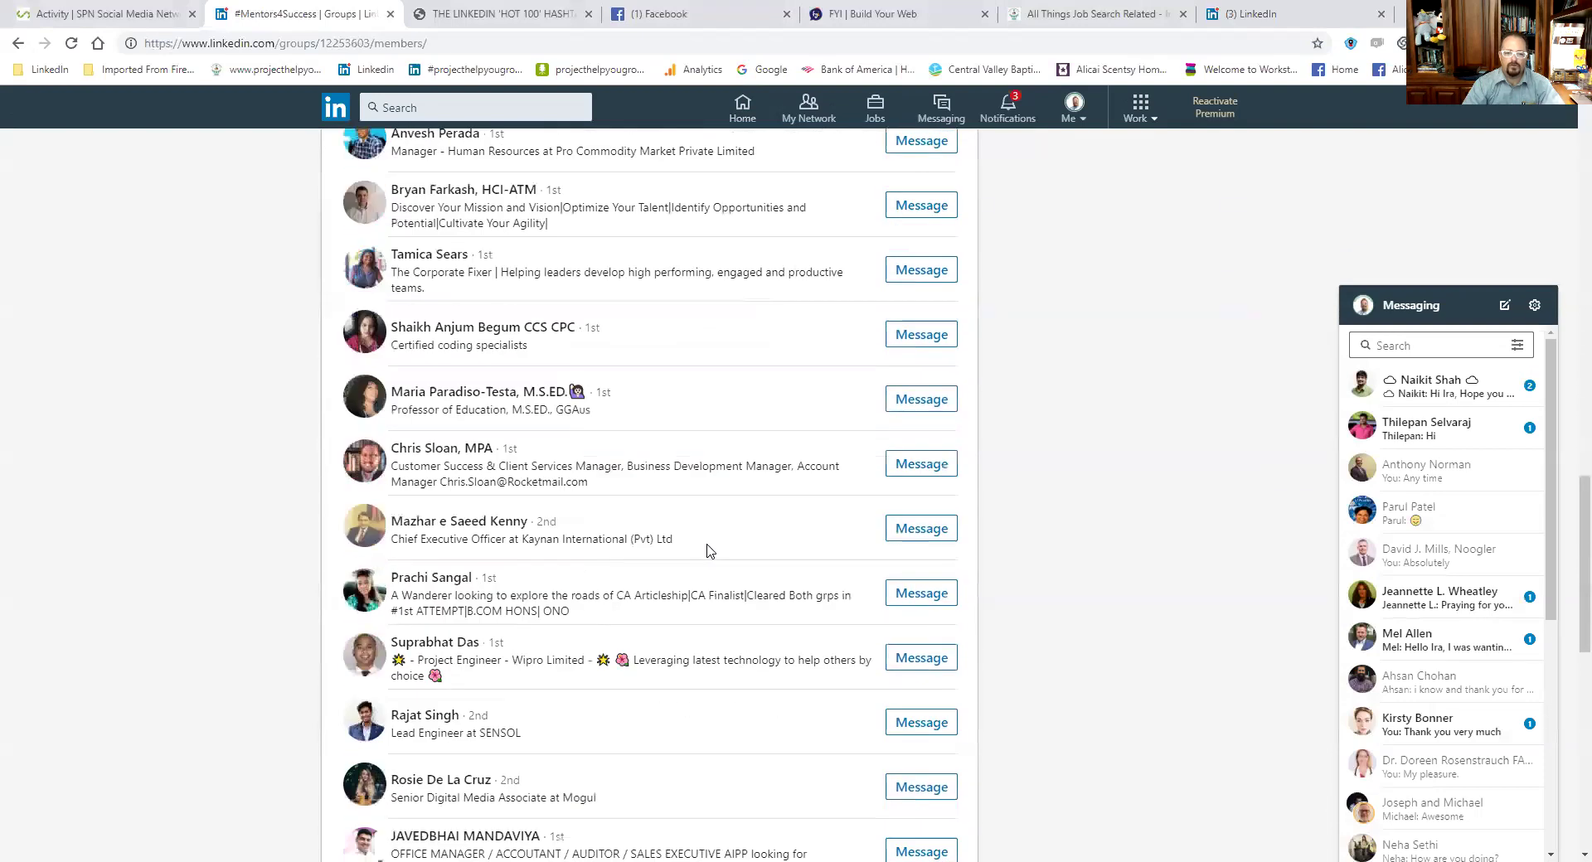
scroll(707, 551, down, 3)
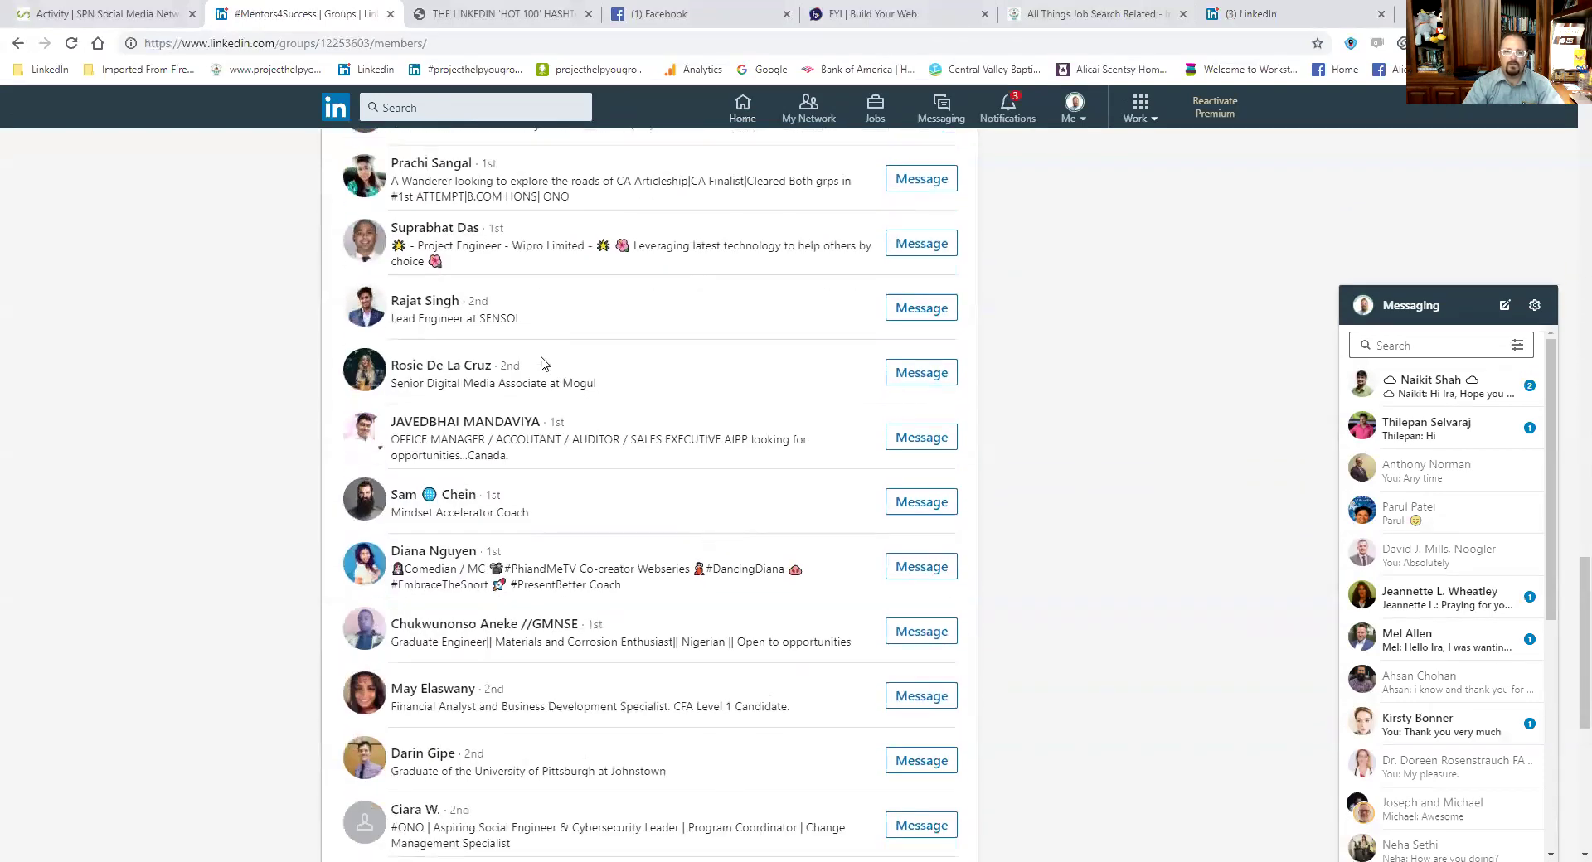
scroll(576, 693, down, 1)
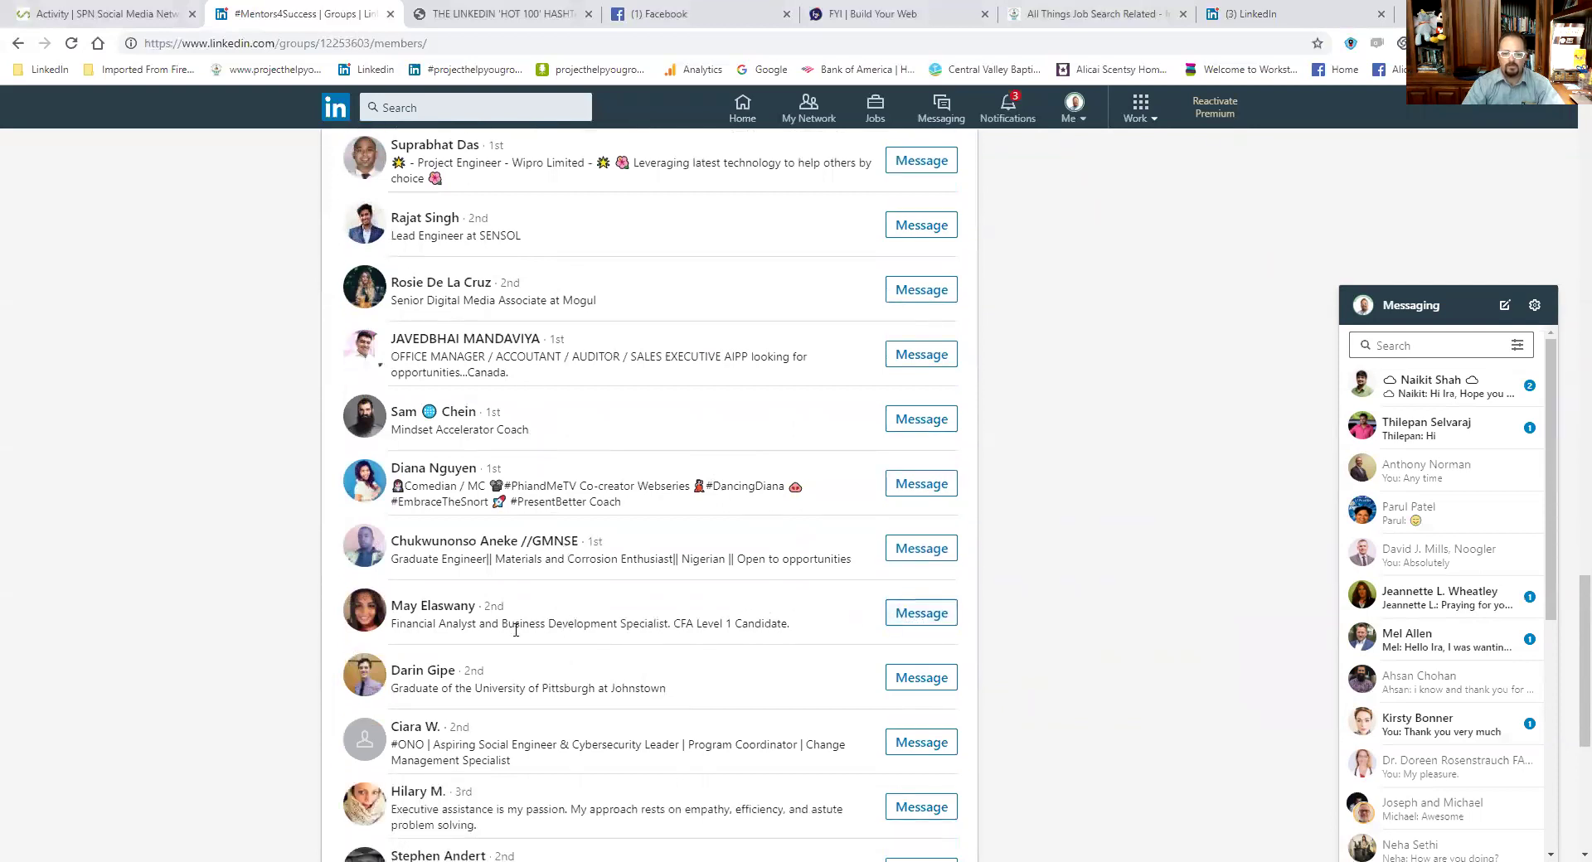
click(921, 613)
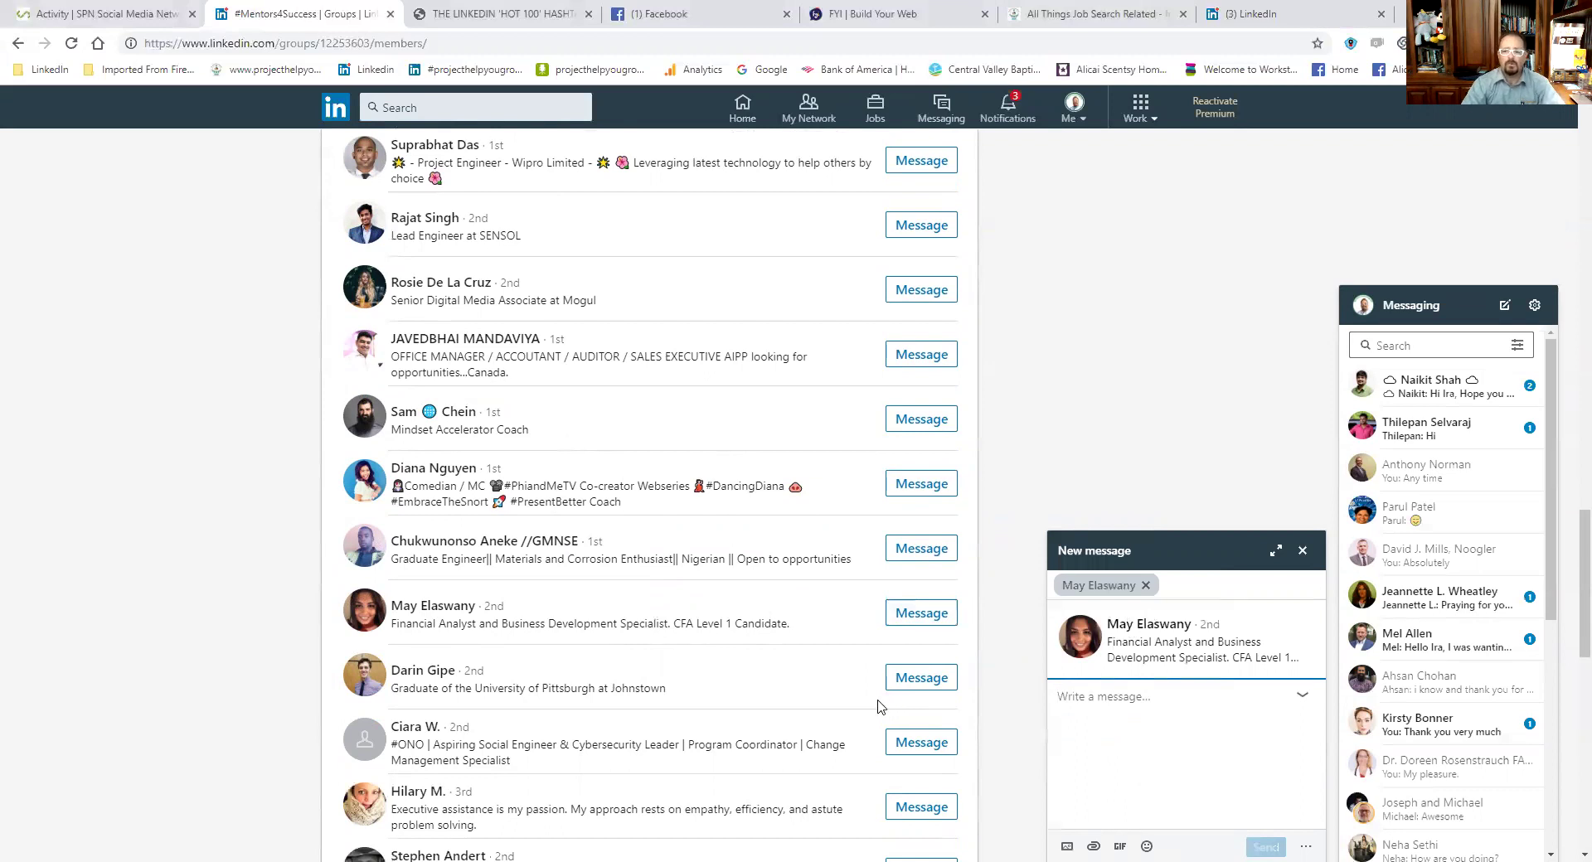
click(1303, 551)
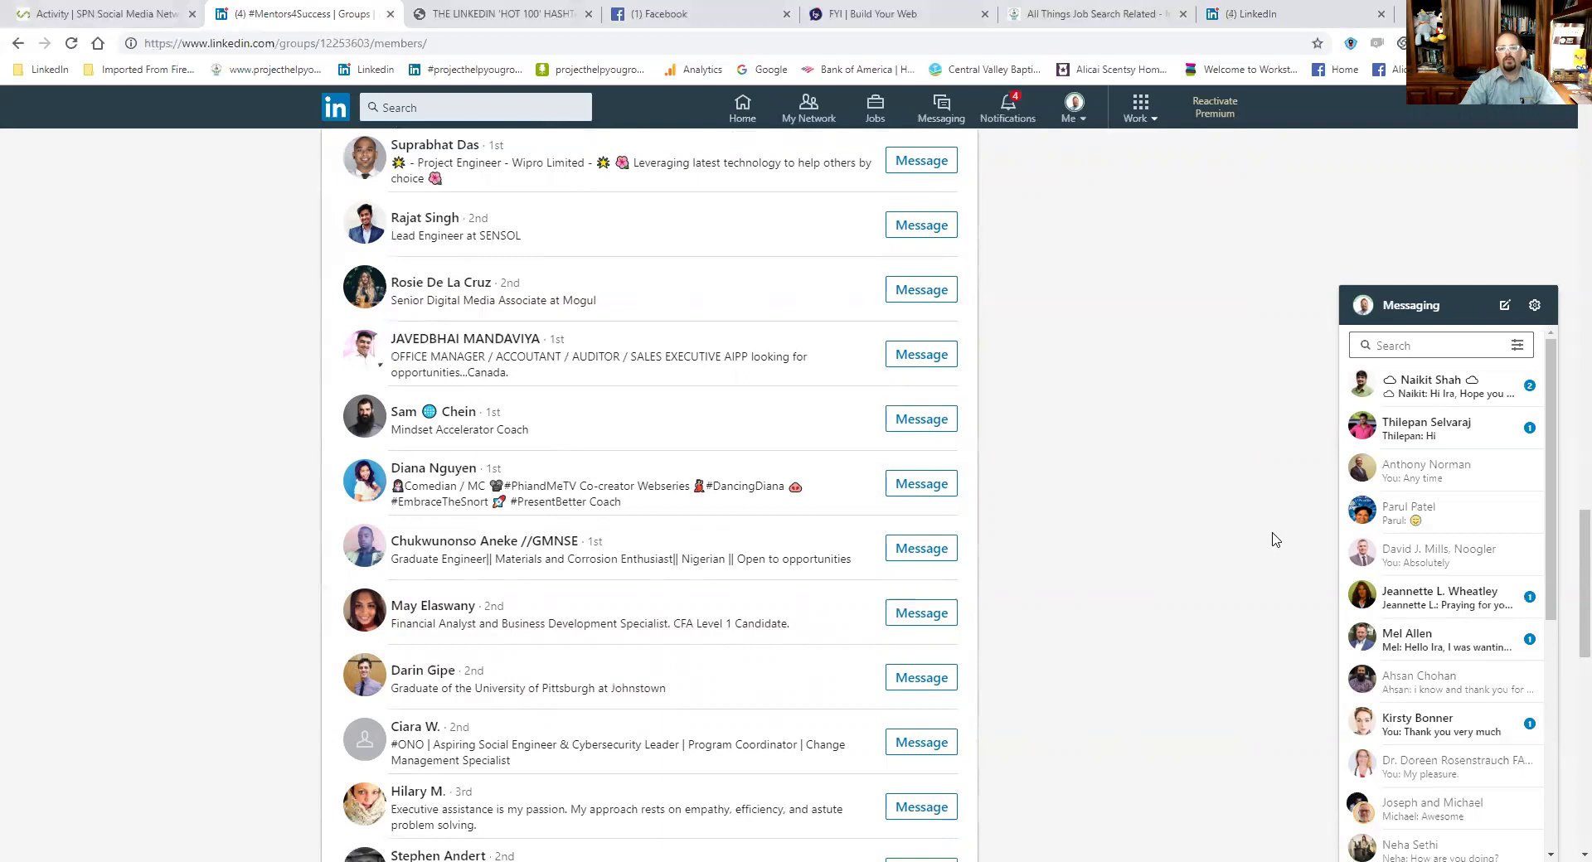
Step: Return to the #Mentors4Success group page, then switch to the #projecthelpyougrow group
scroll(1275, 540, up, 15)
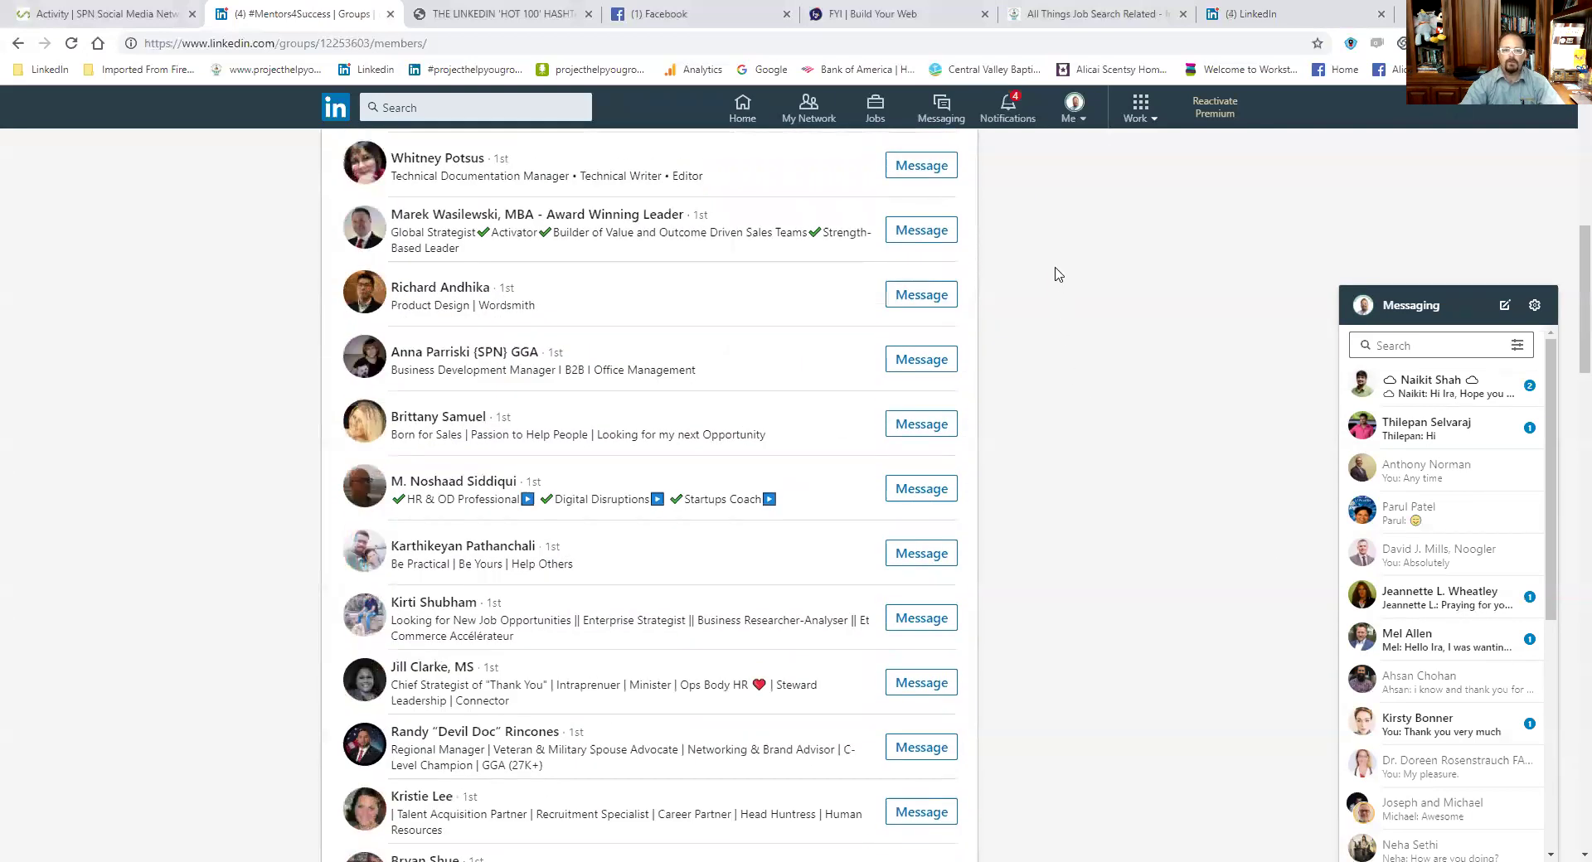
scroll(1136, 322, up, 5)
scroll(1136, 323, up, 3)
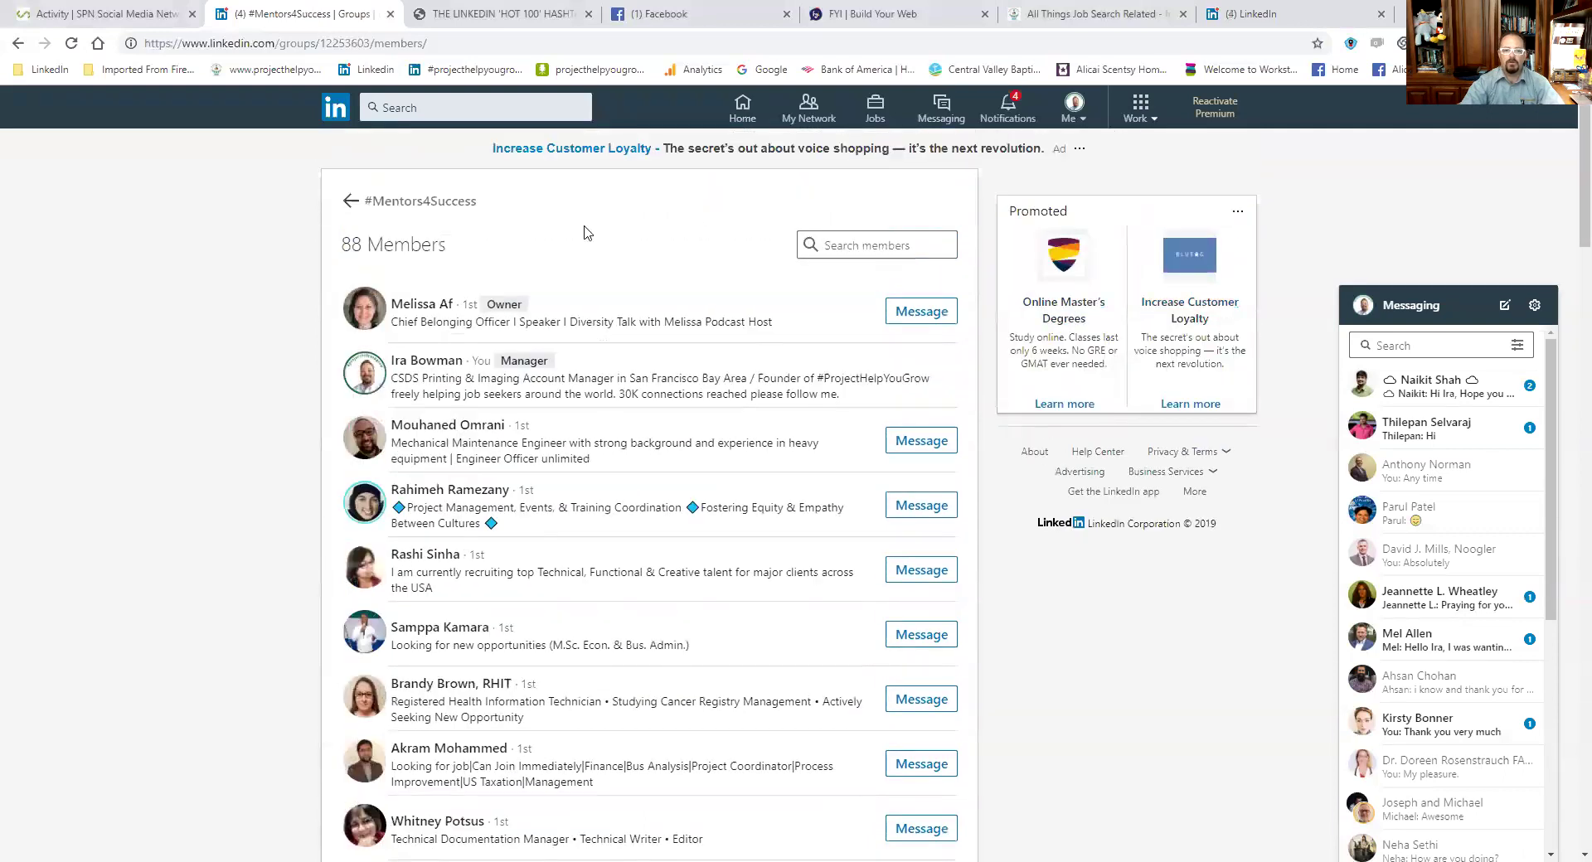
click(389, 202)
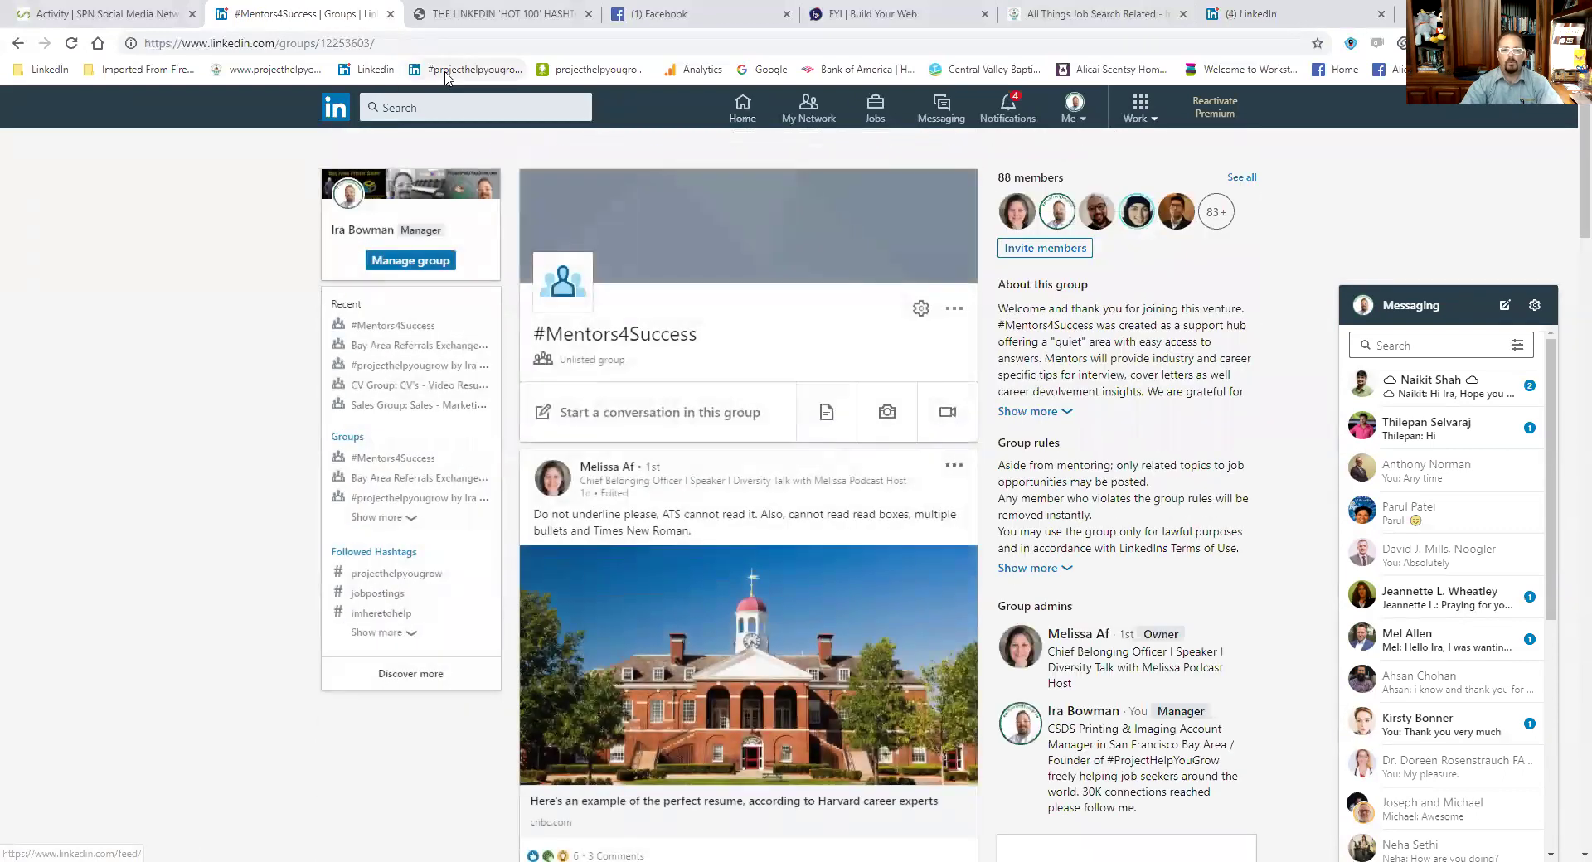
click(464, 69)
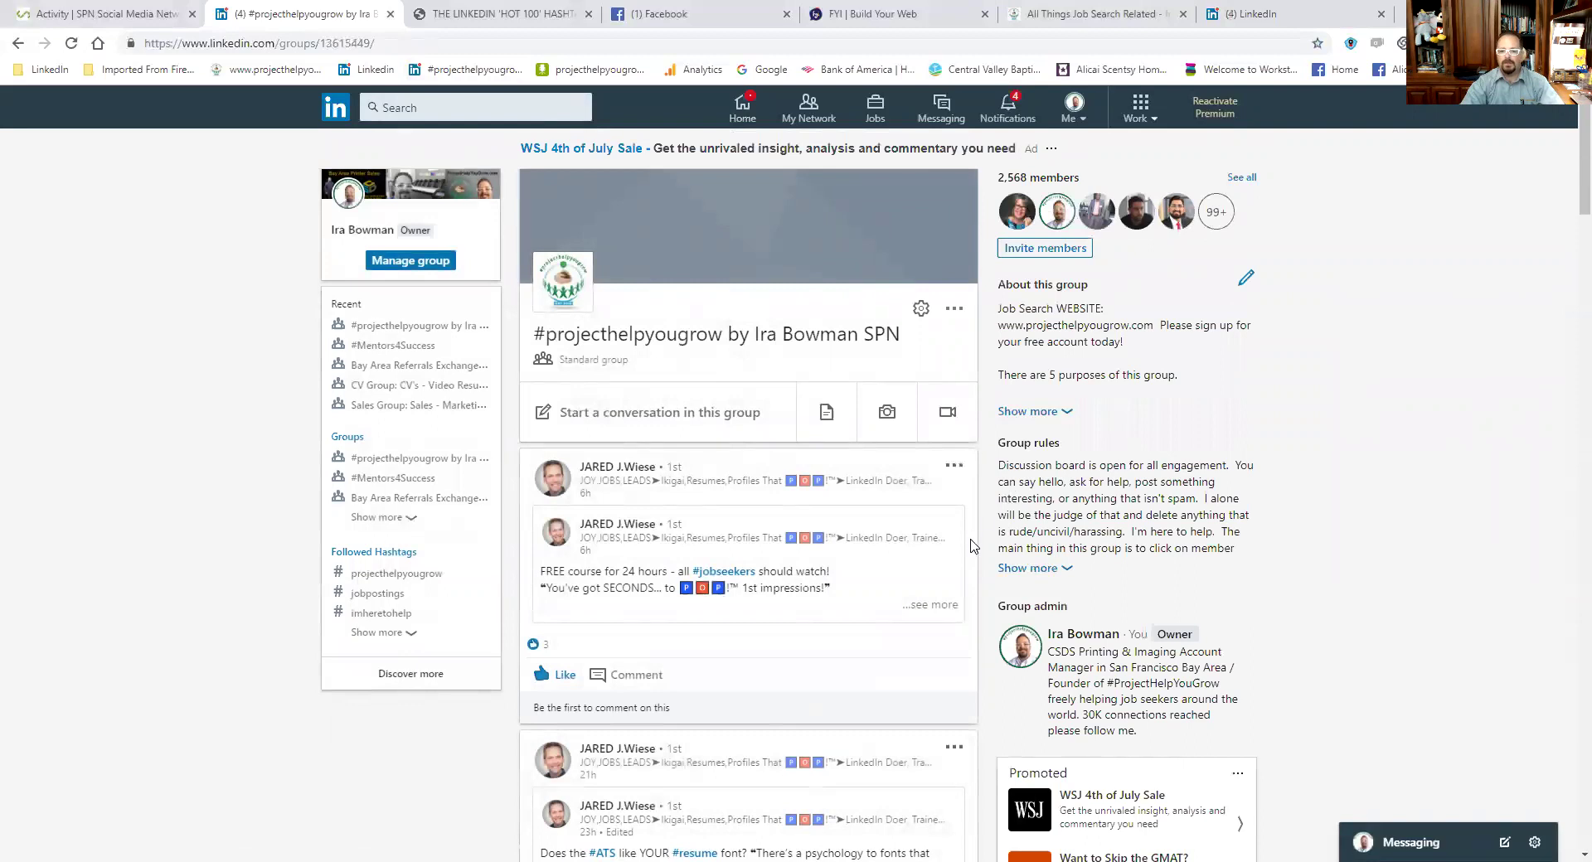
Step: Expand the group rules and the five-purpose About this group description
click(1041, 571)
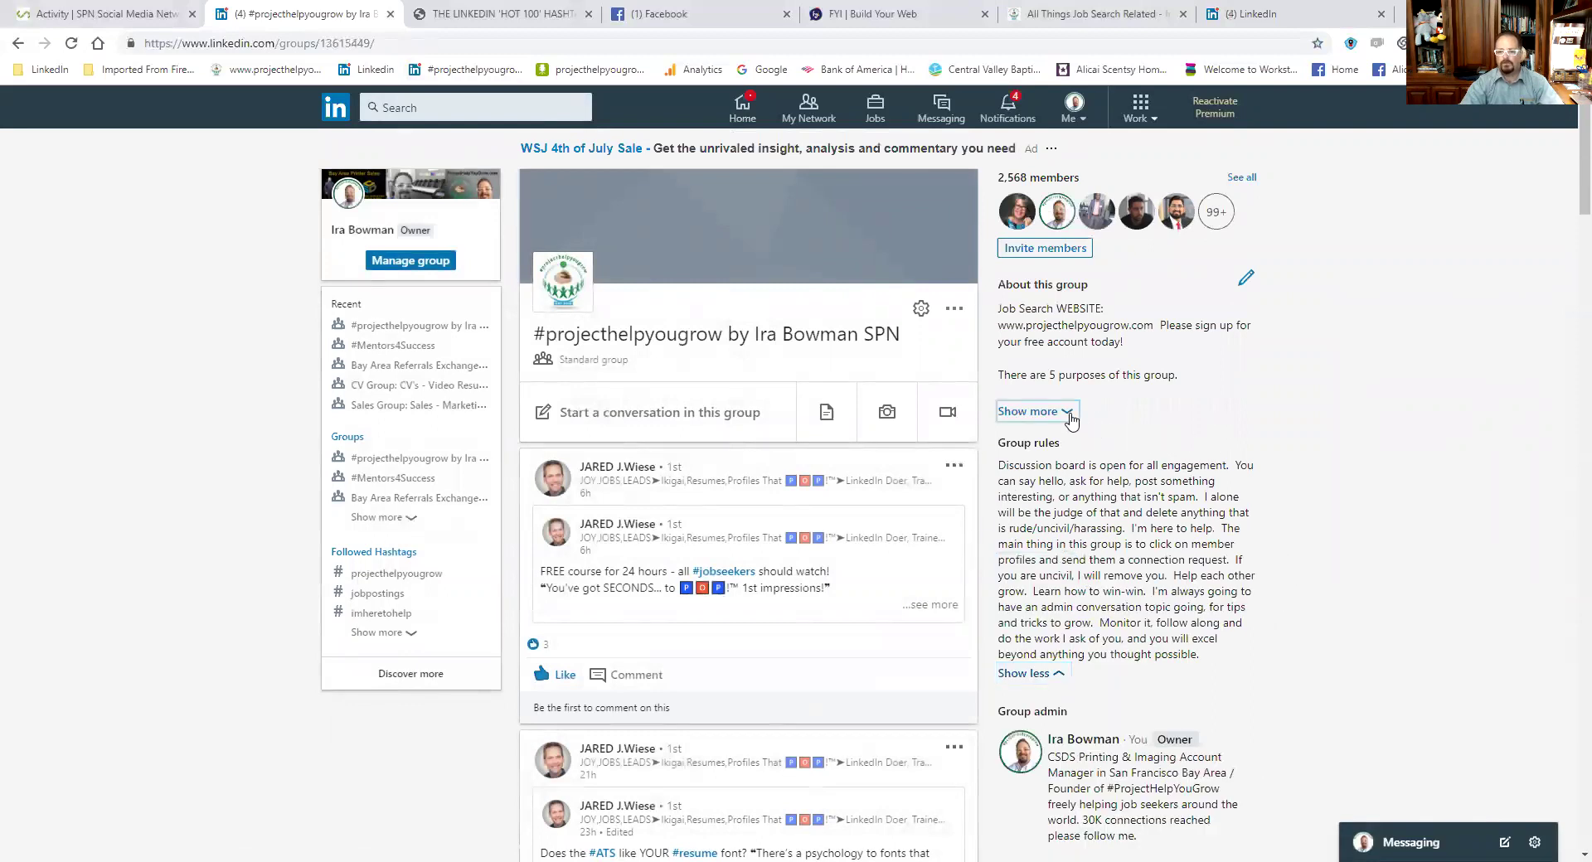
click(1032, 411)
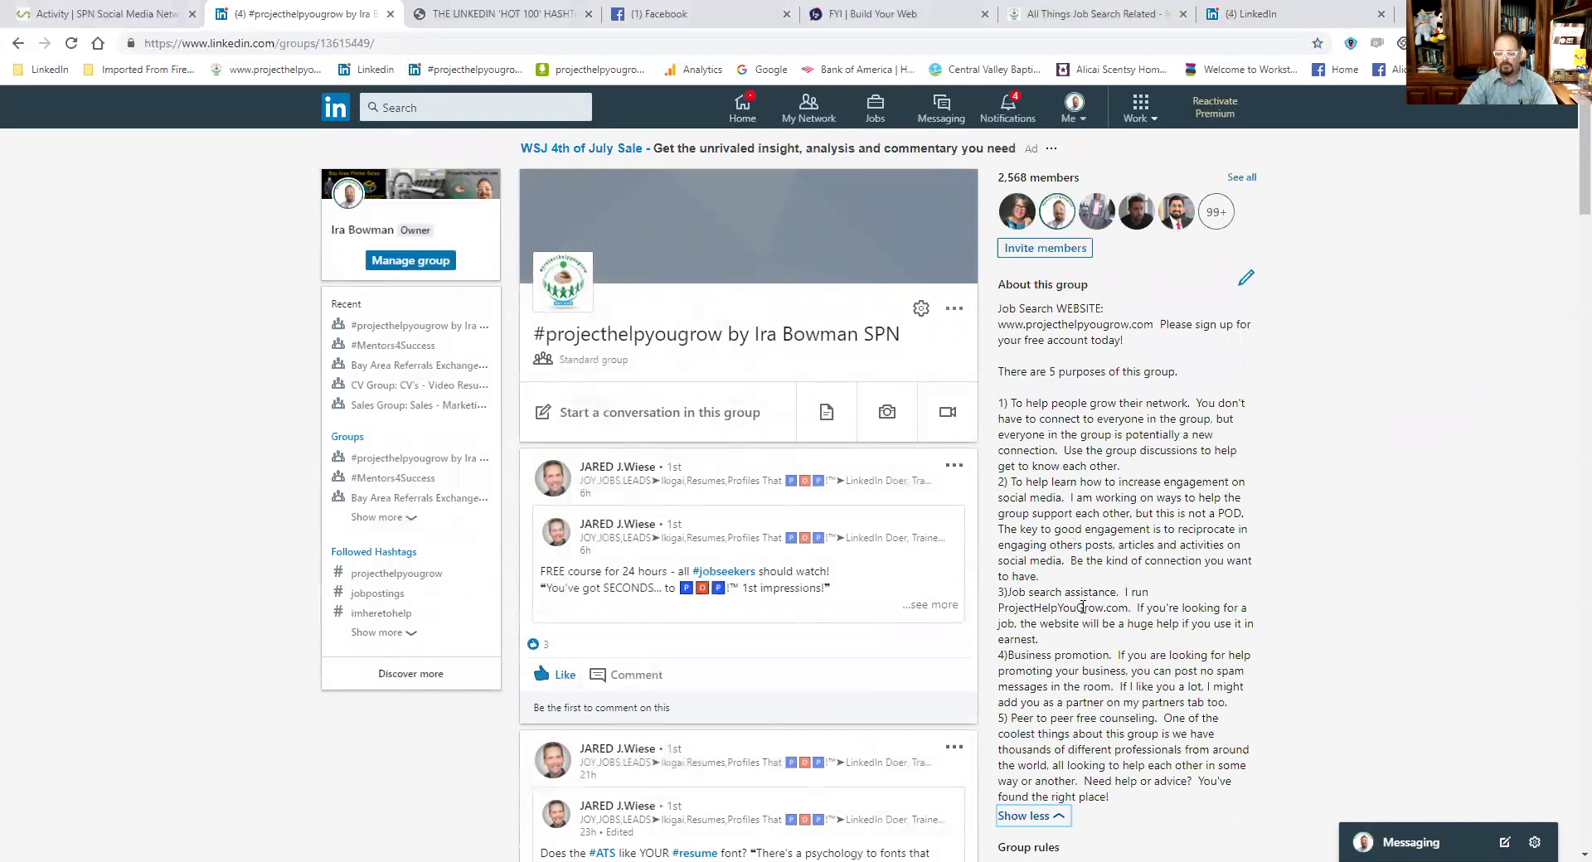
scroll(1082, 610, down, 2)
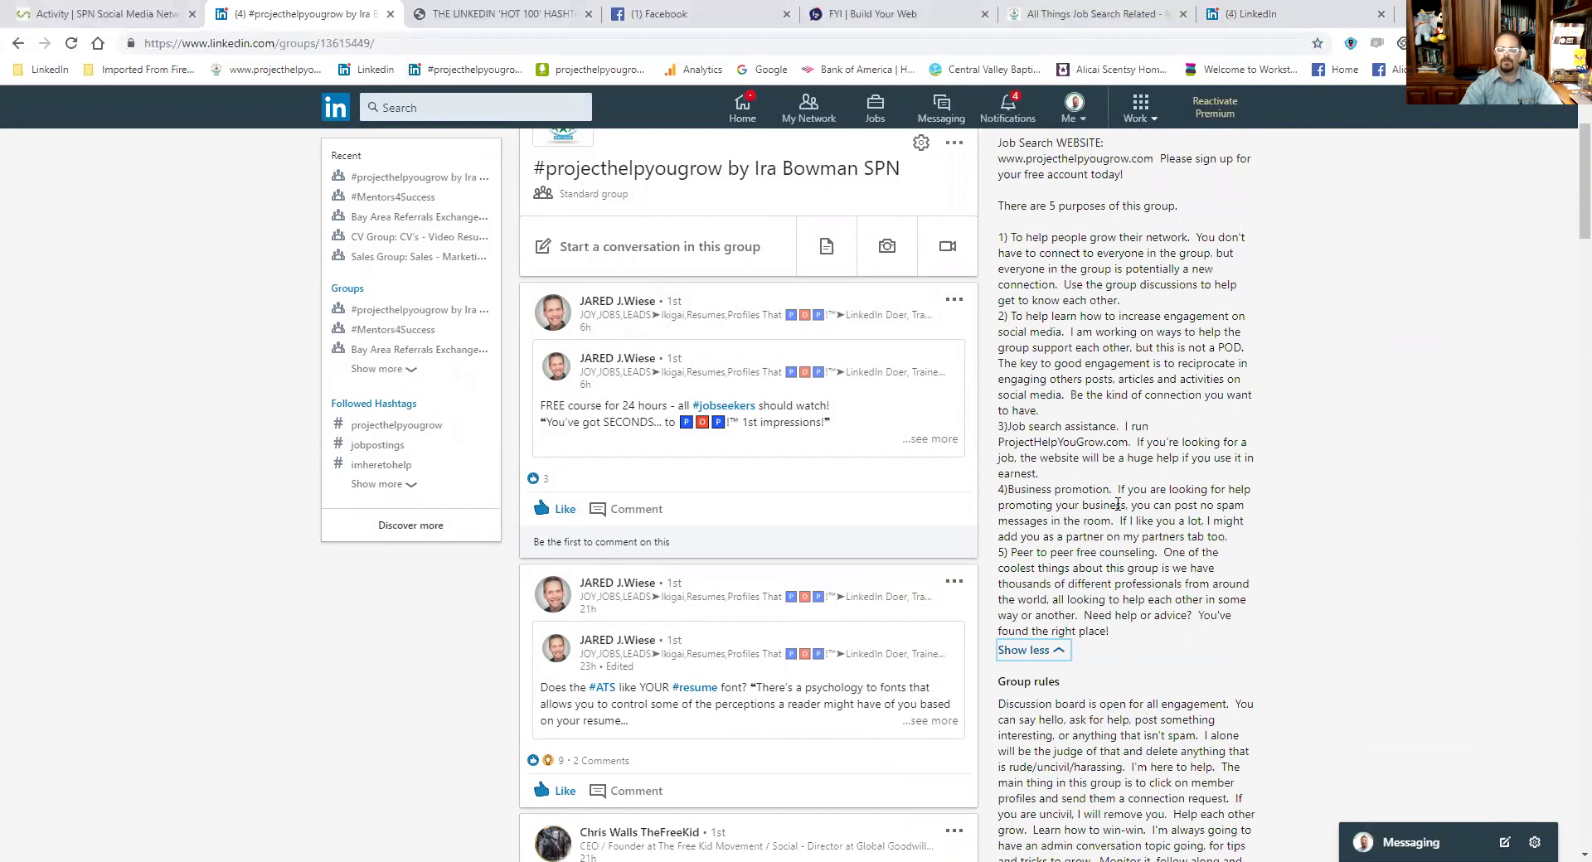
scroll(1117, 504, up, 2)
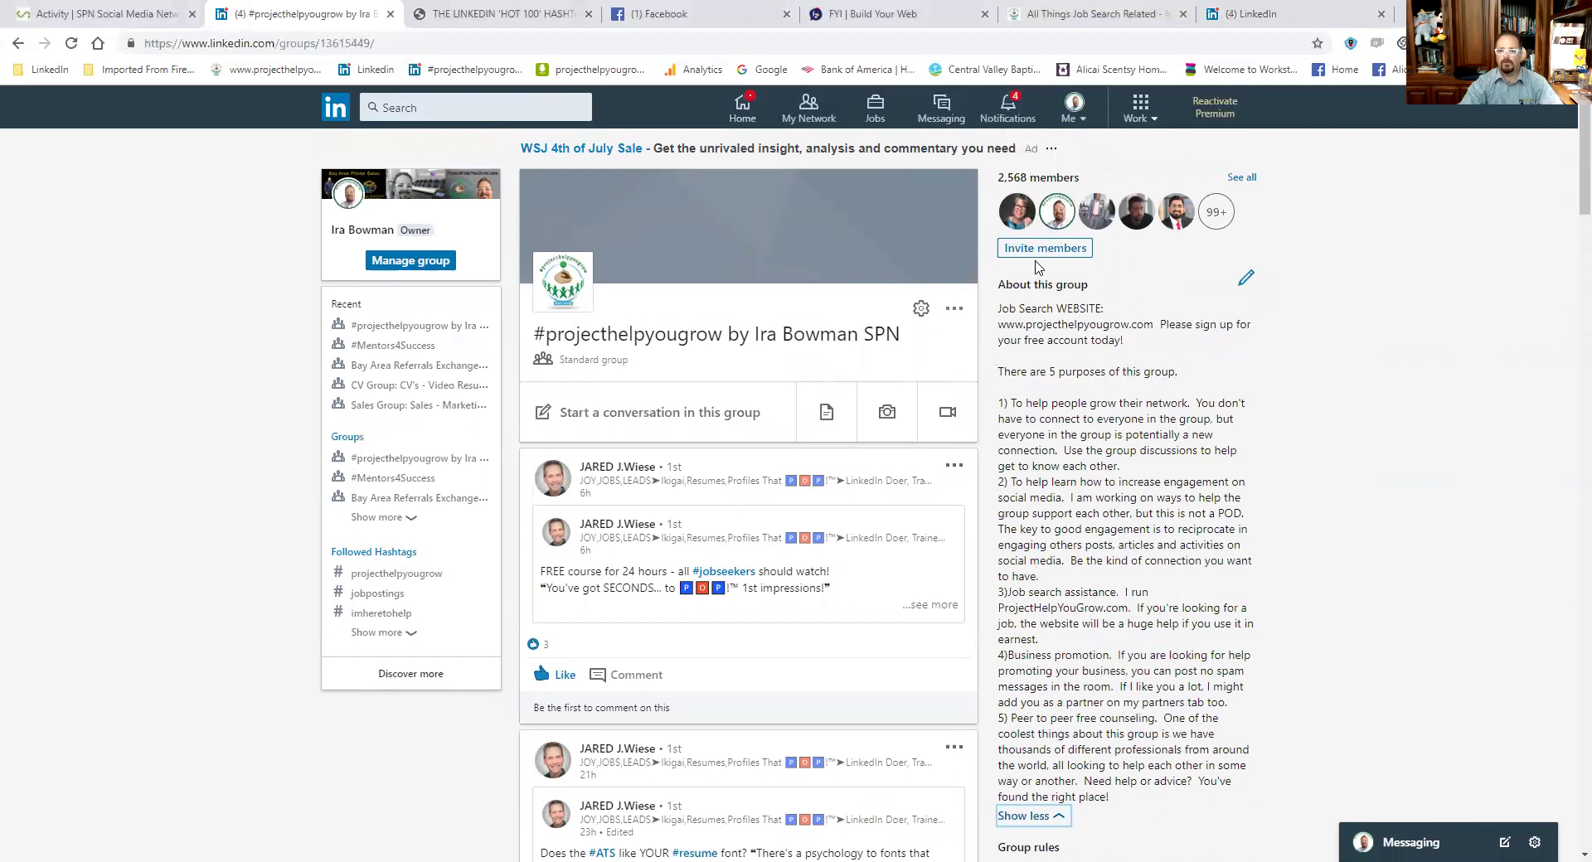
Step: Search the 2,568-member list for a member by name, clear the query, and return to the group page
click(1055, 179)
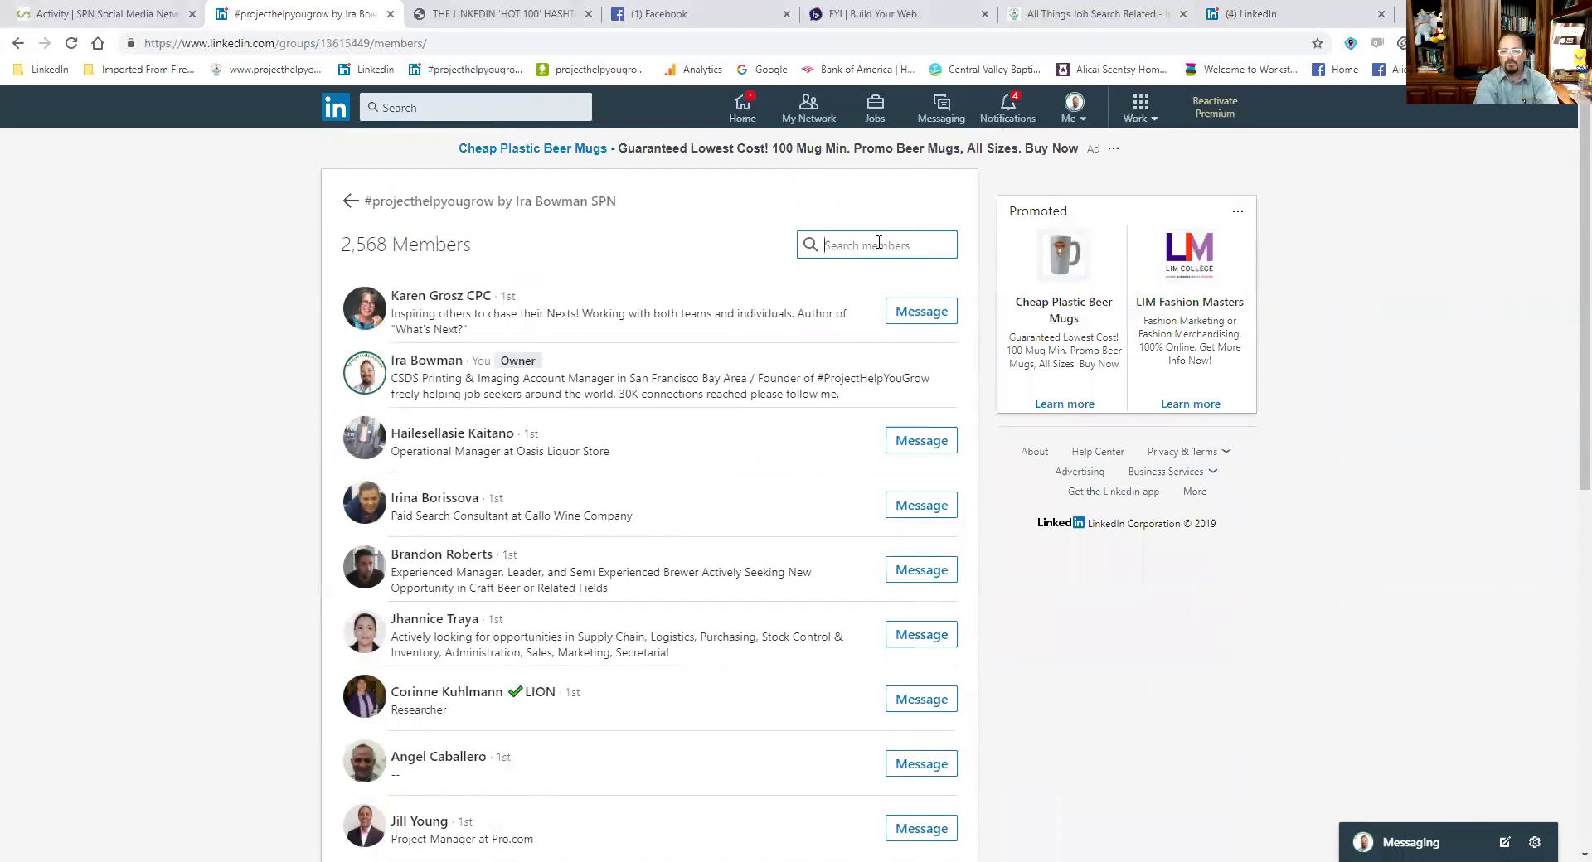
text(mike)
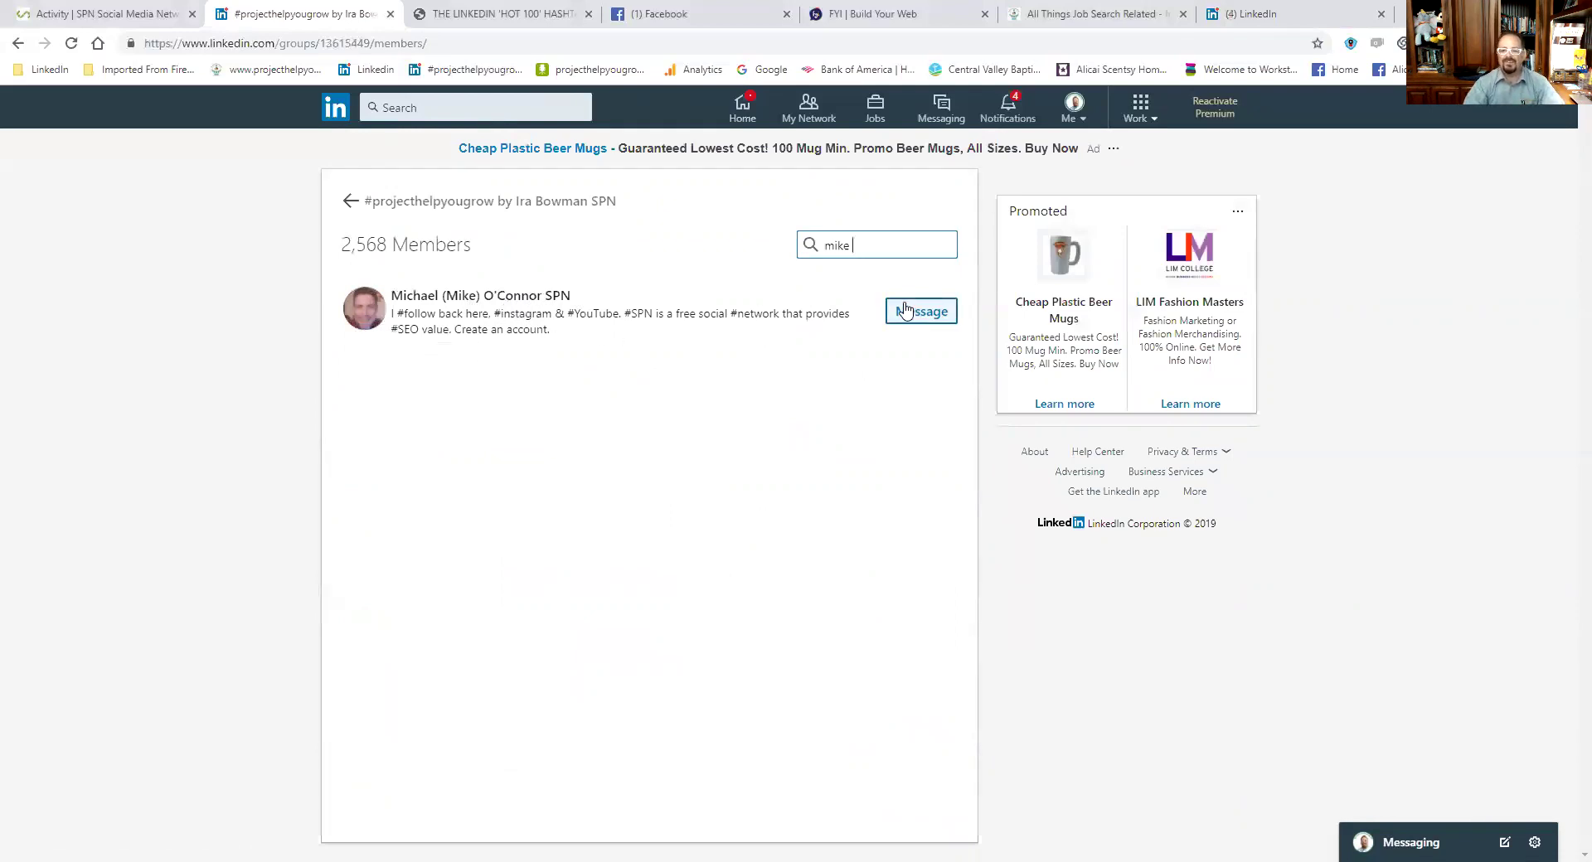
drag(869, 245, 816, 246)
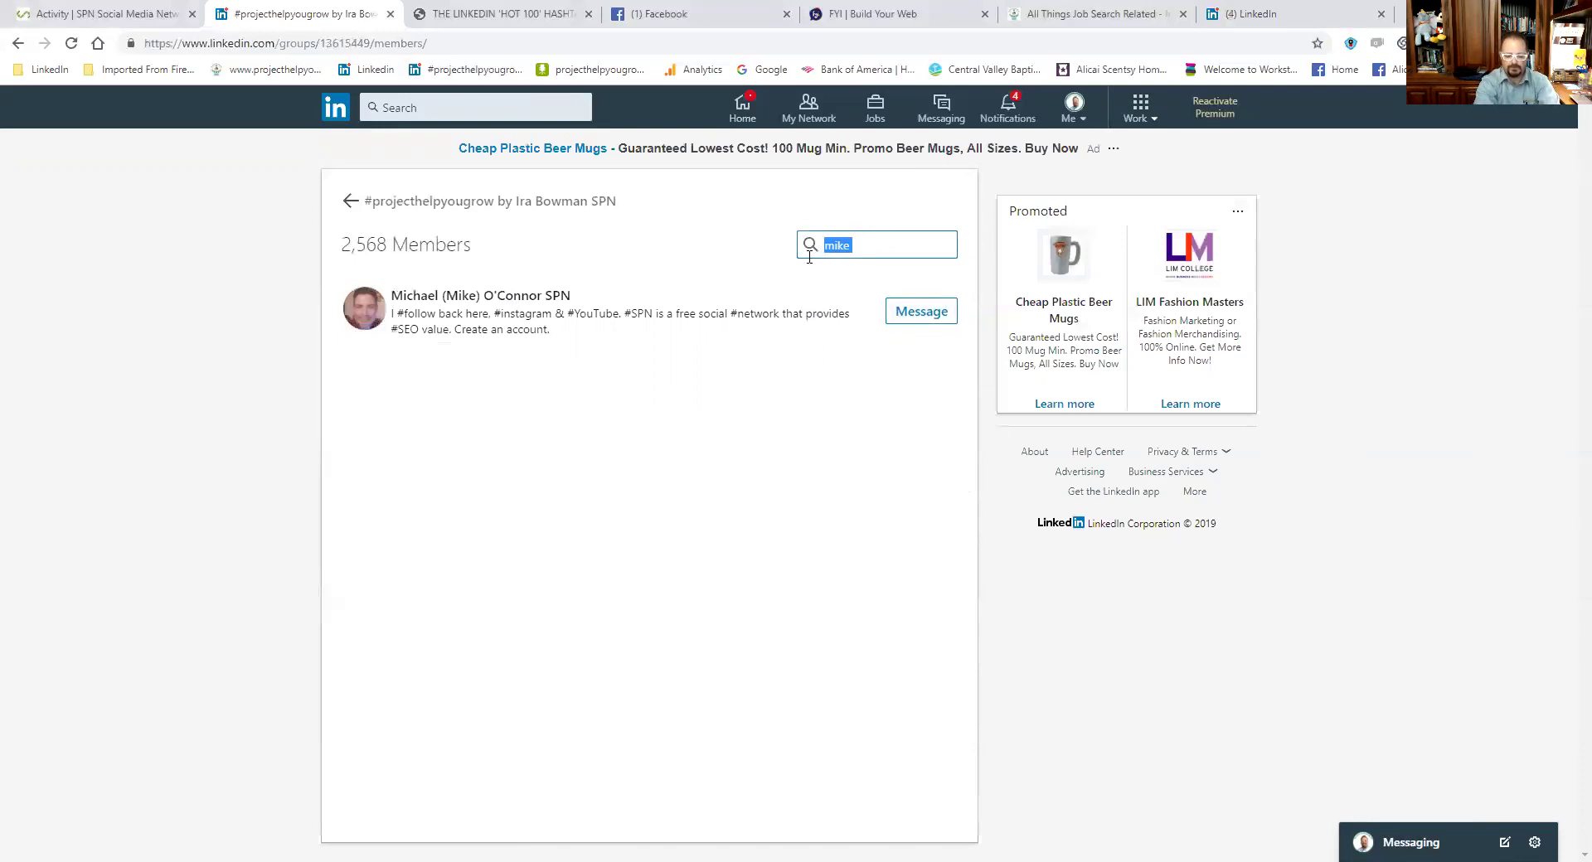
key(BackSpace)
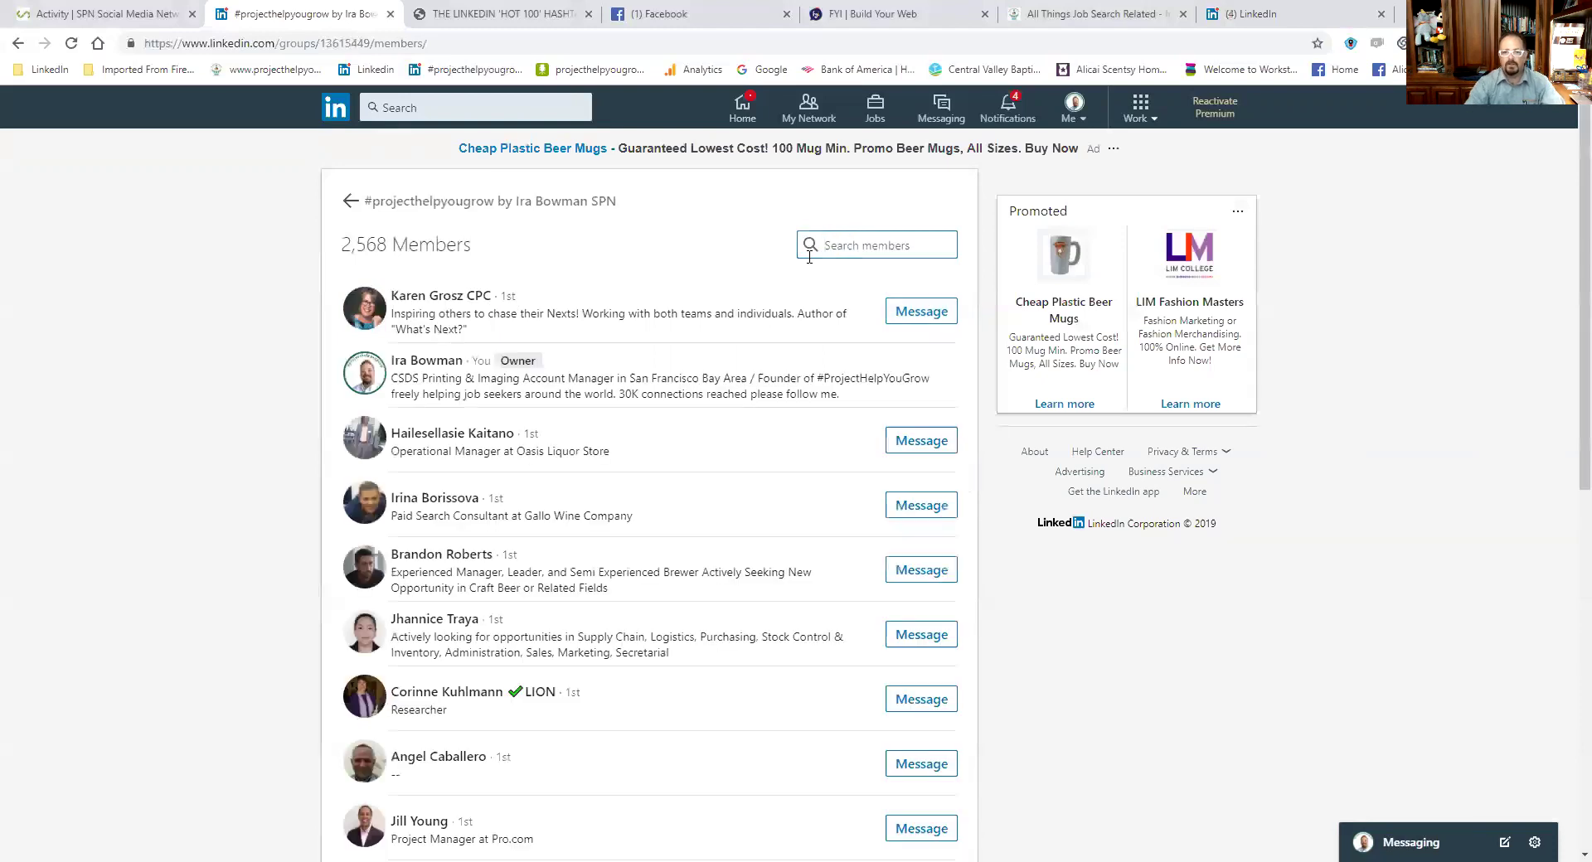
scroll(711, 433, down, 4)
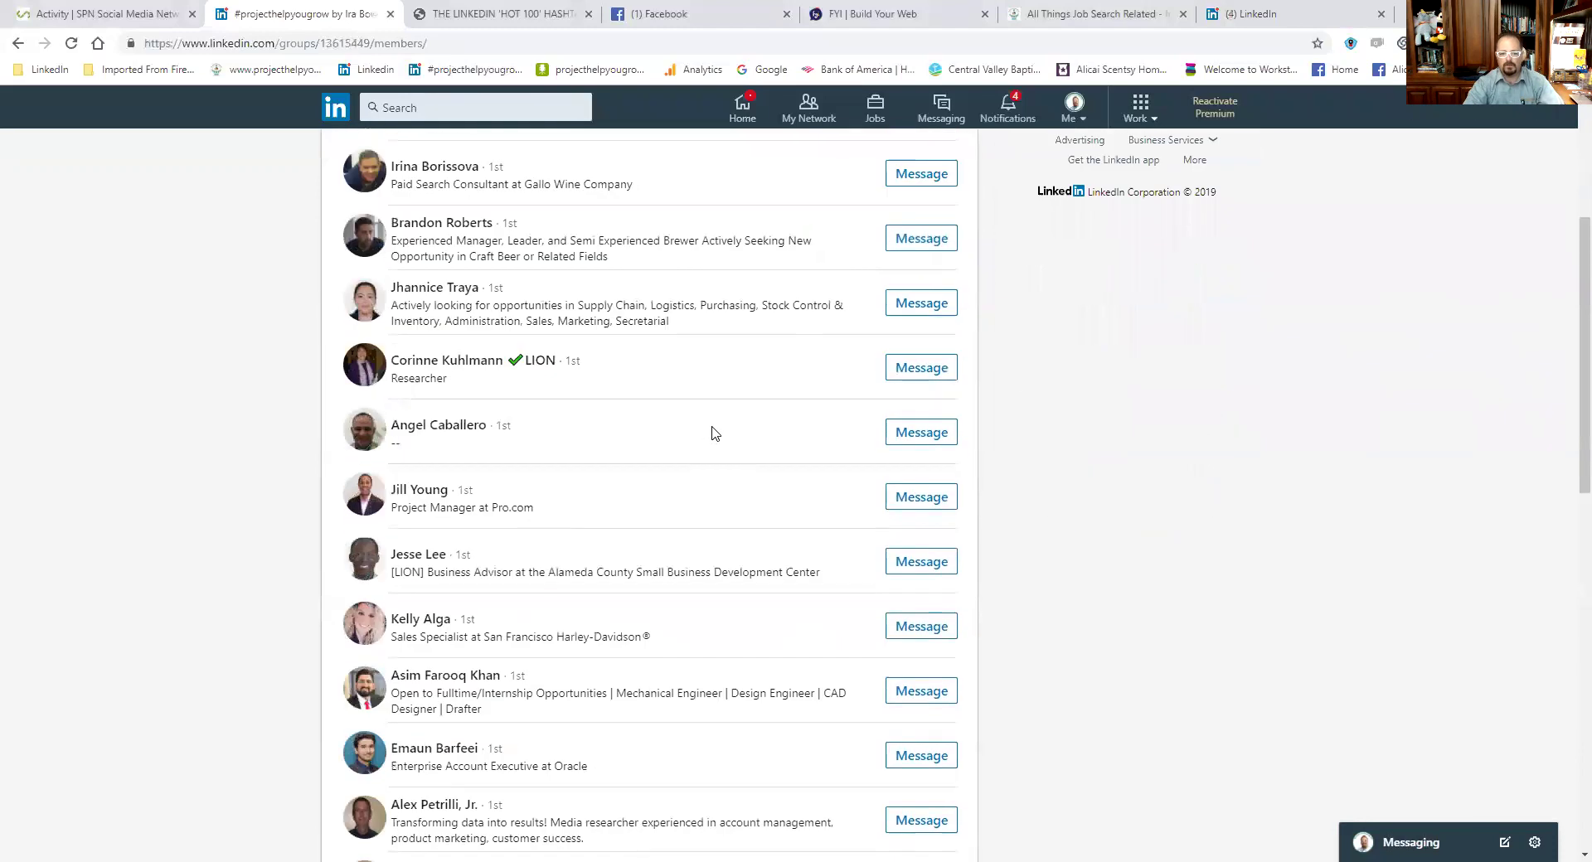
scroll(711, 432, up, 4)
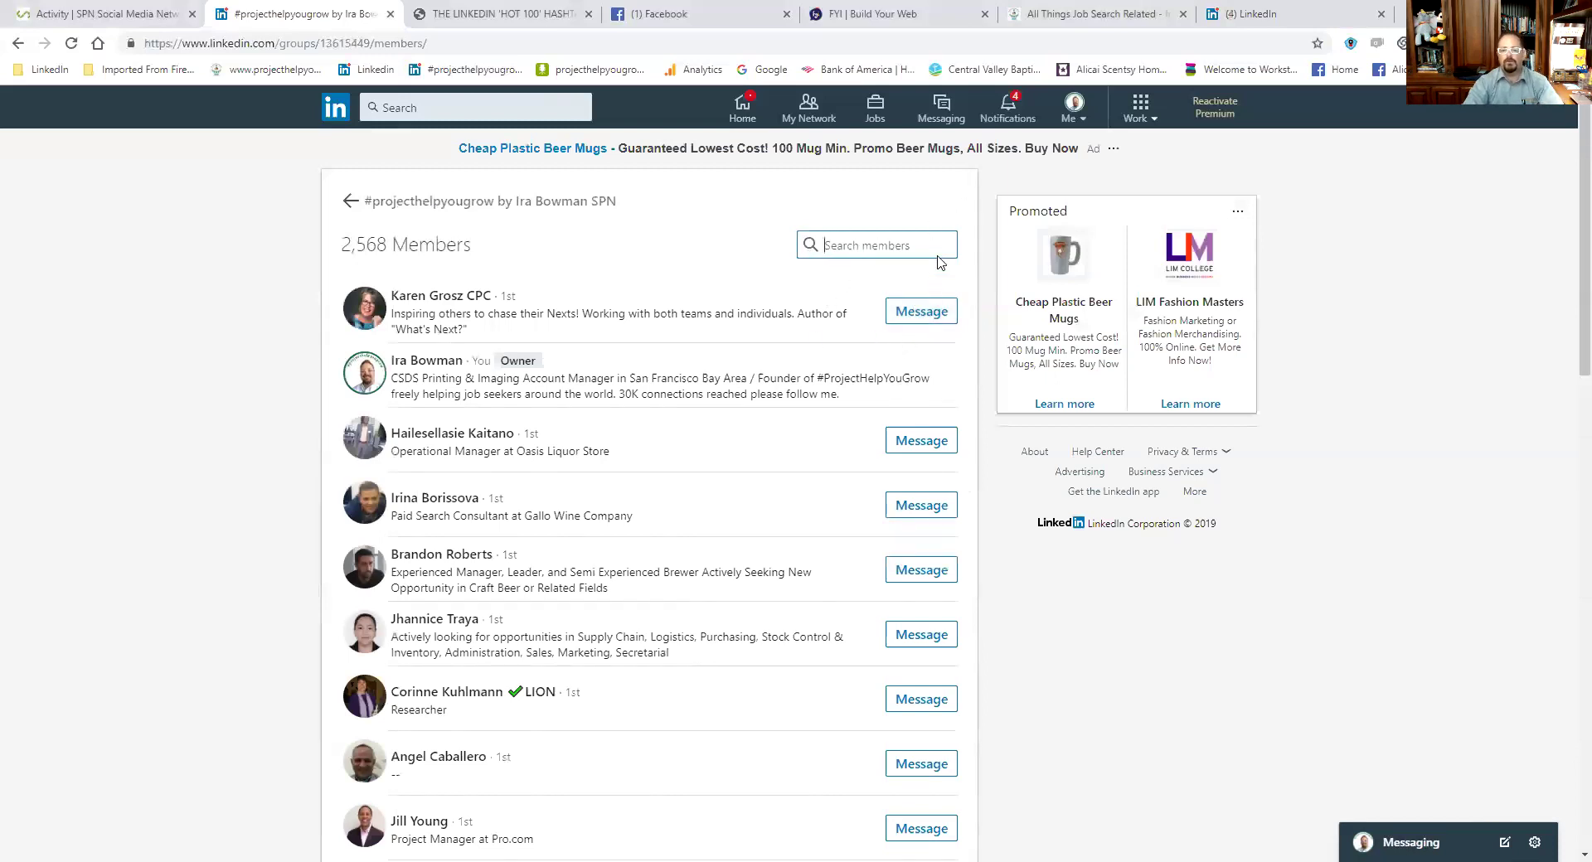
click(568, 204)
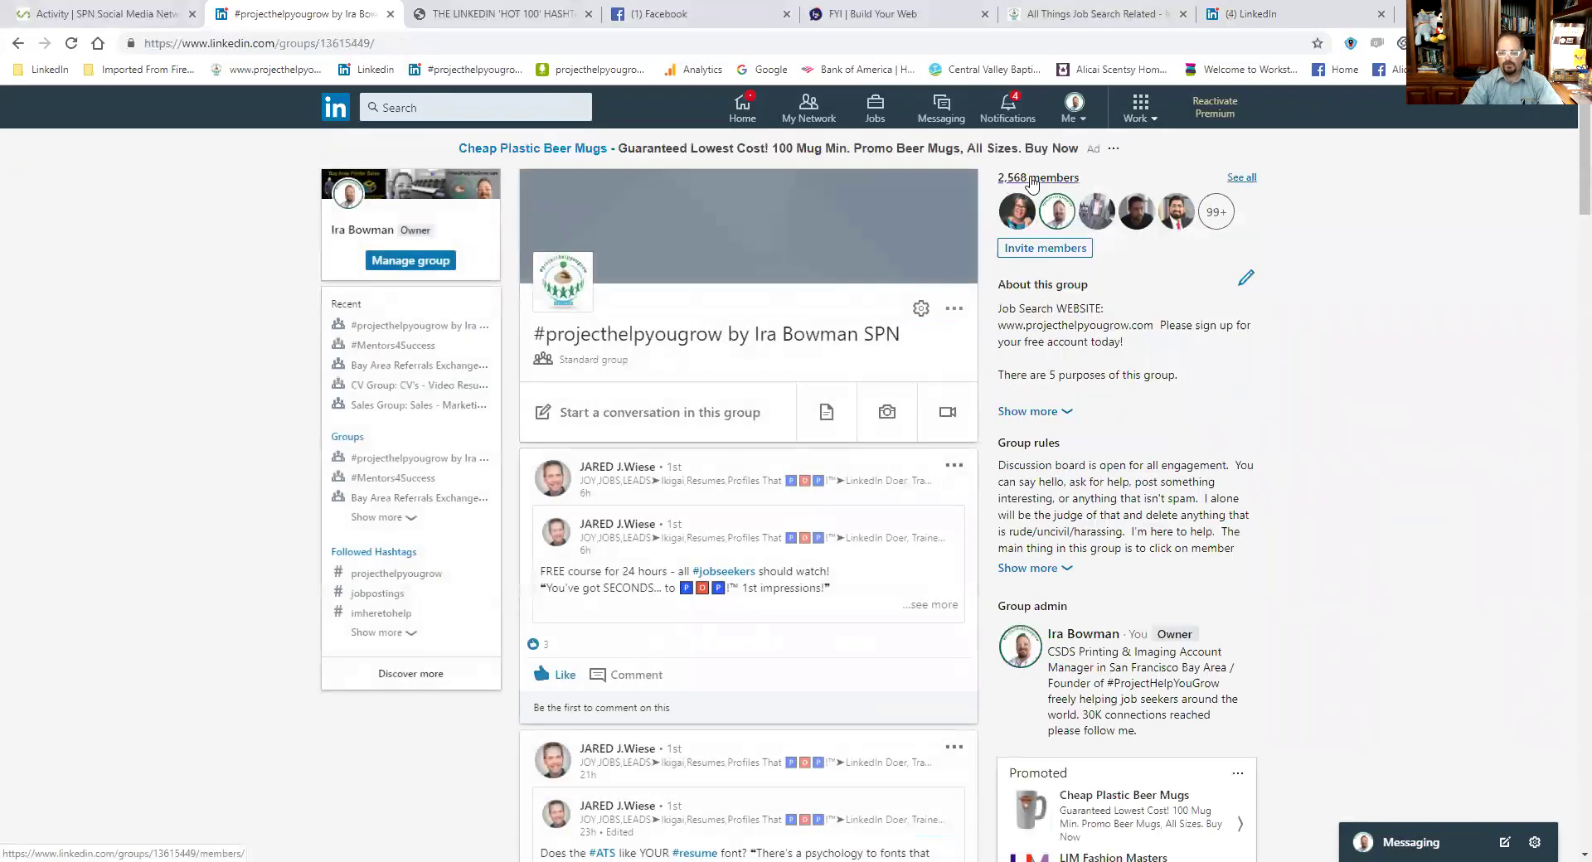